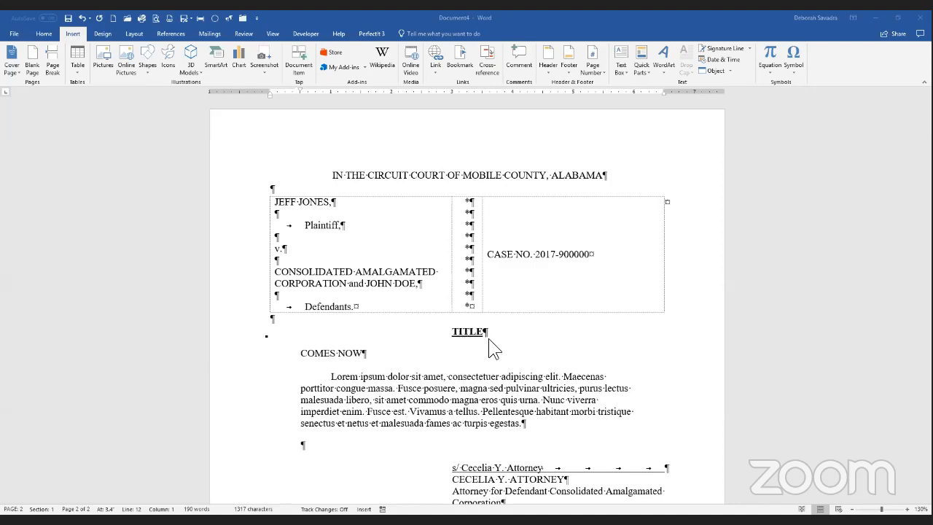
Step: Replace the TITLE placeholder with 'JOINT STIPULATION FOR DISMISSAL' in capitals and select the placeholder body text
{"action": "double_click", "coordinate": [466, 333]}
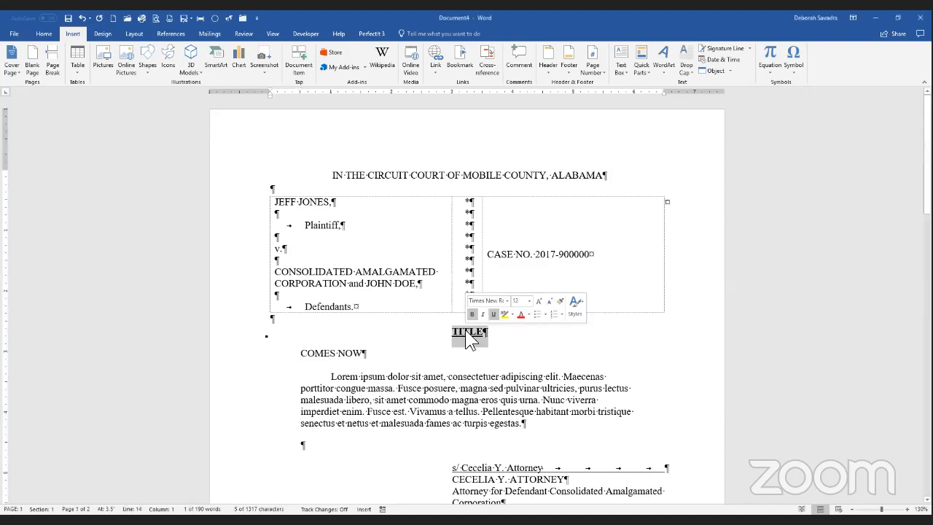
{"action": "type", "text": "Su"}
{"action": "key", "text": "BackSpace"}
{"action": "key", "text": "BackSpace"}
{"action": "key", "text": "Caps_Lock"}
{"action": "type", "text": "JOINT STI"}
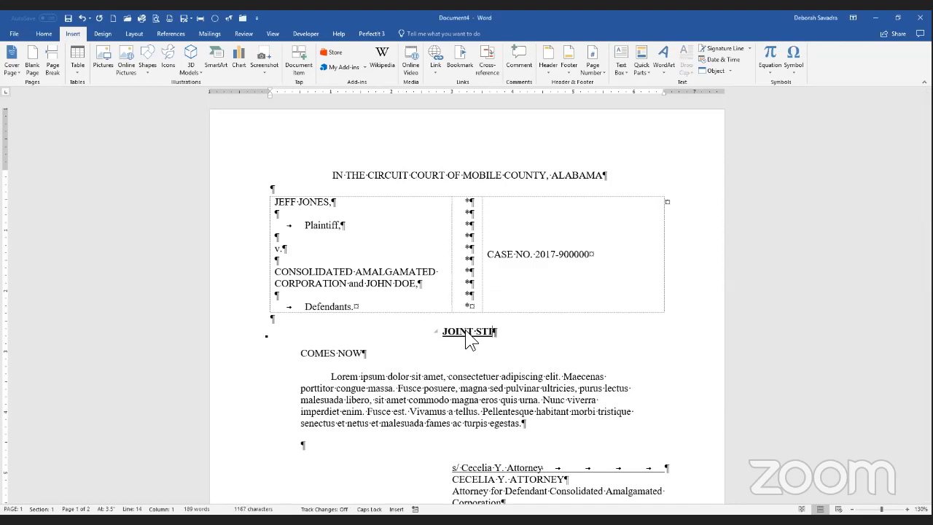
{"action": "type", "text": "PULATION FOR DISMISSAL"}
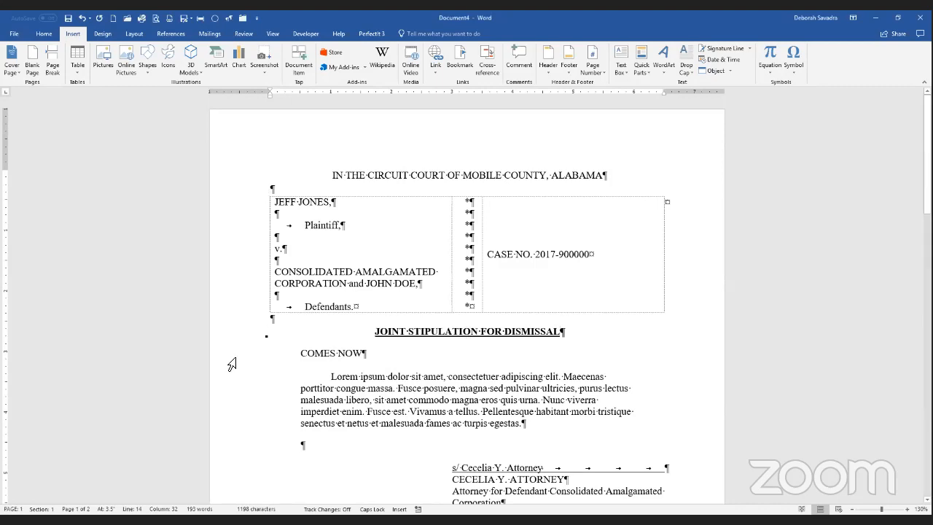
{"action": "left_click_drag", "start_coordinate": [232, 357], "coordinate": [235, 423]}
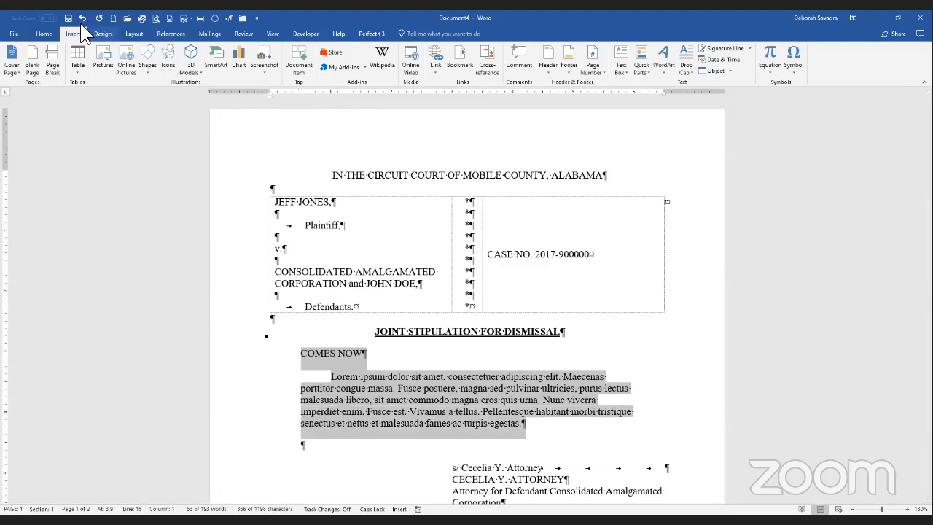
Step: Insert the Stipulation of Dismissal Quick Parts block in place of the body text
{"action": "left_click", "coordinate": [646, 71]}
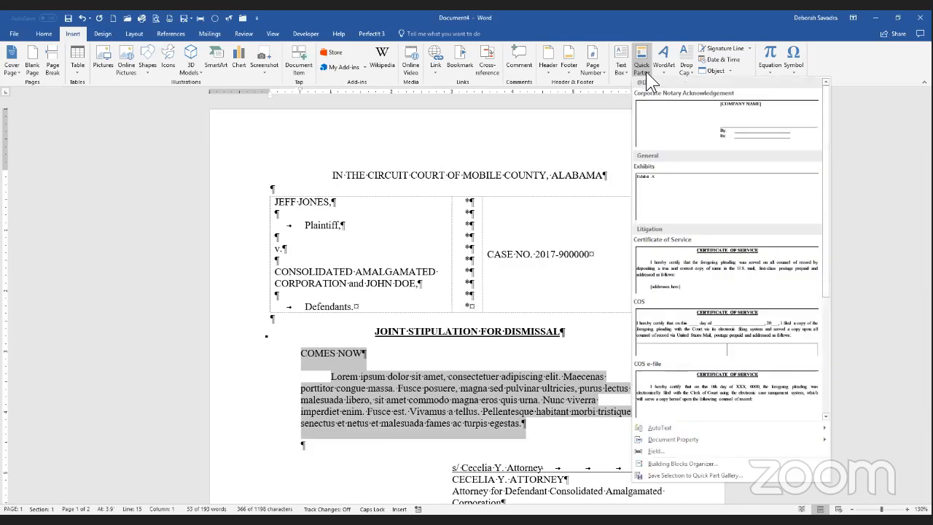
{"action": "scroll", "coordinate": [696, 299], "scroll_direction": "down", "scroll_amount": 3}
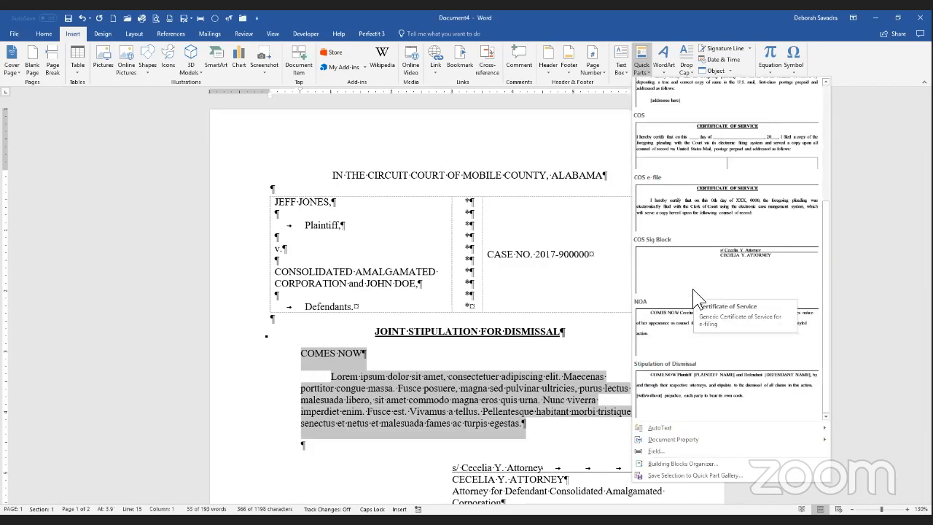
{"action": "left_click", "coordinate": [686, 391]}
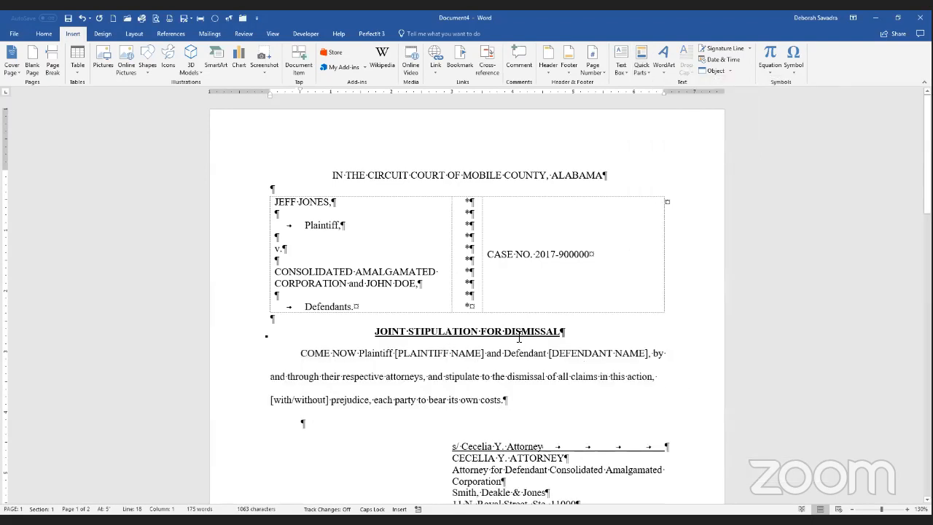
Step: Fill in the plaintiff's name and the defendants, Consolidated Amalgamated Corporation and an individual
{"action": "left_click", "coordinate": [398, 353]}
{"action": "key", "text": "shift+Right"}
{"action": "key", "text": "shift+Right"}
{"action": "key", "text": "shift+Right"}
{"action": "key", "text": "shift+Right"}
{"action": "key", "text": "shift+Right"}
{"action": "key", "text": "shift+Right"}
{"action": "key", "text": "shift+Right"}
{"action": "key", "text": "shift+Right"}
{"action": "key", "text": "shift+Right"}
{"action": "key", "text": "shift+Right"}
{"action": "key", "text": "shift+Right"}
{"action": "key", "text": "shift+Right"}
{"action": "key", "text": "shift+Right"}
{"action": "key", "text": "shift+Right"}
{"action": "key", "text": "shift+Right"}
{"action": "key", "text": "shift+Right"}
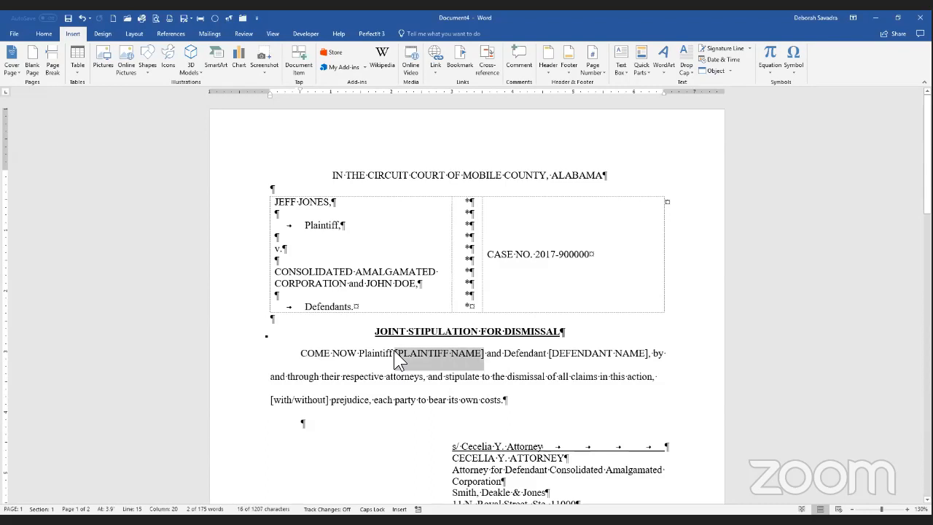
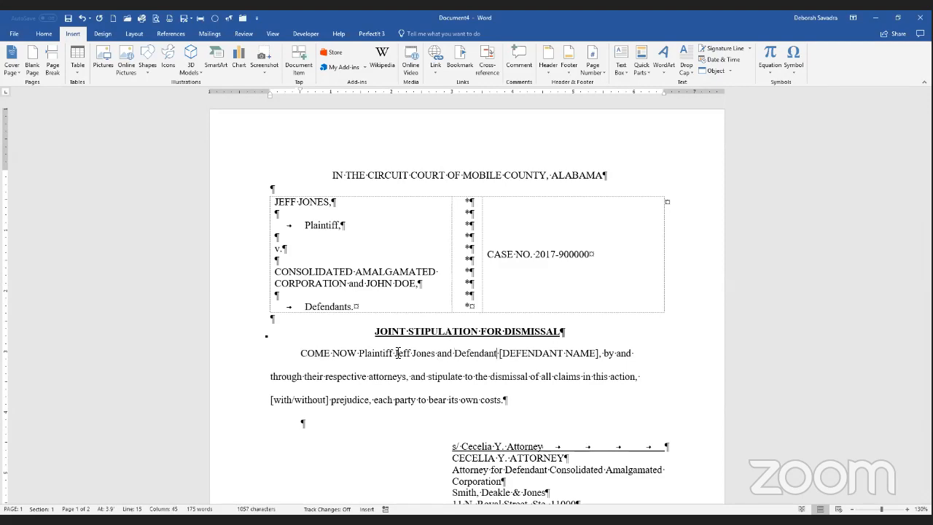
{"action": "type", "text": "s"}
{"action": "key", "text": "ctrl+shift+Right"}
{"action": "key", "text": "ctrl+shift+Right"}
{"action": "key", "text": "ctrl+shift+Right"}
{"action": "key", "text": "ctrl+shift+Right"}
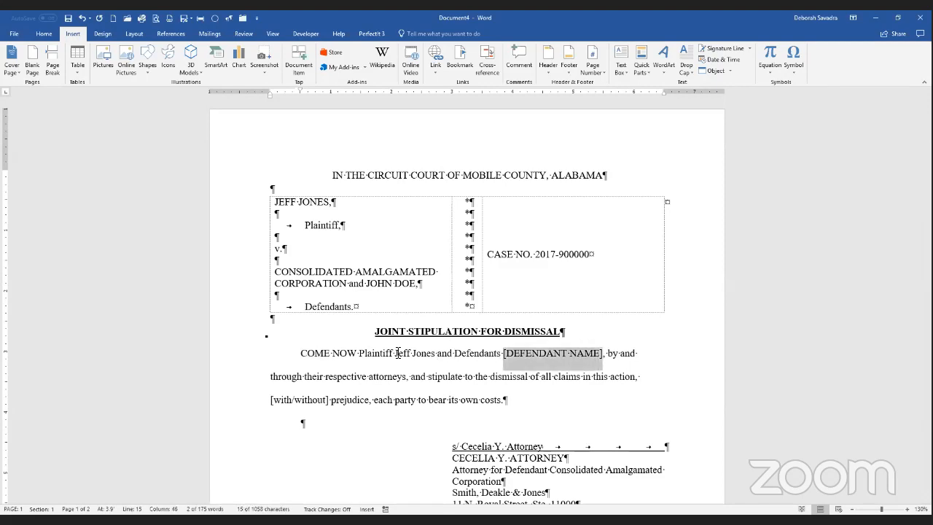
{"action": "type", "text": "Con"}
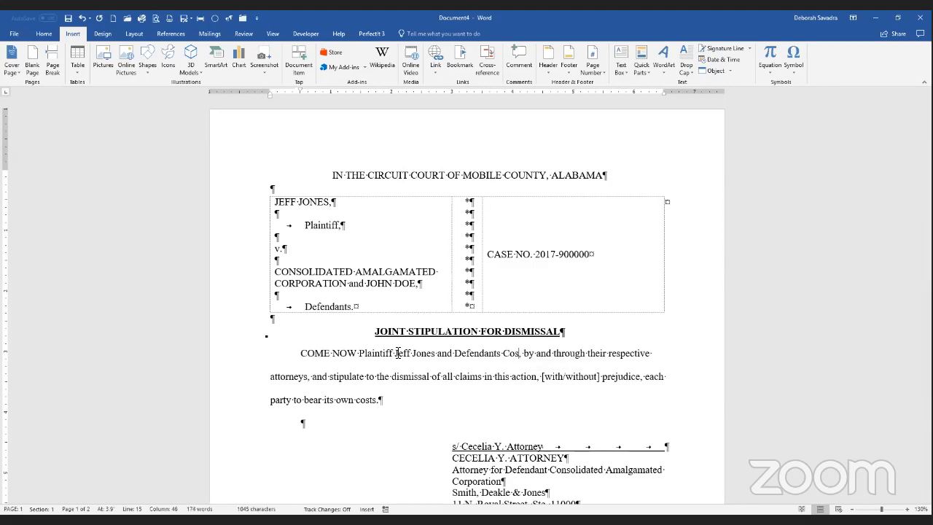
{"action": "type", "text": "solidated "}
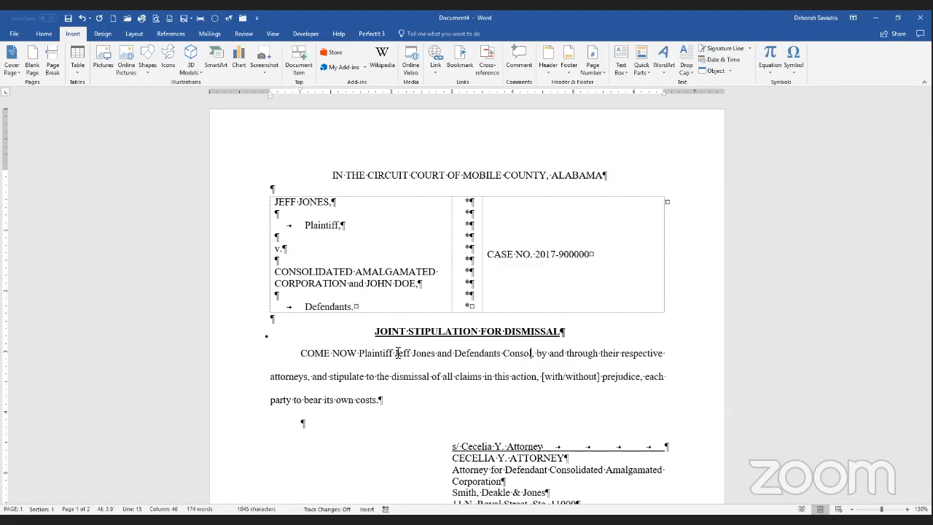
{"action": "type", "text": "Amalgama"}
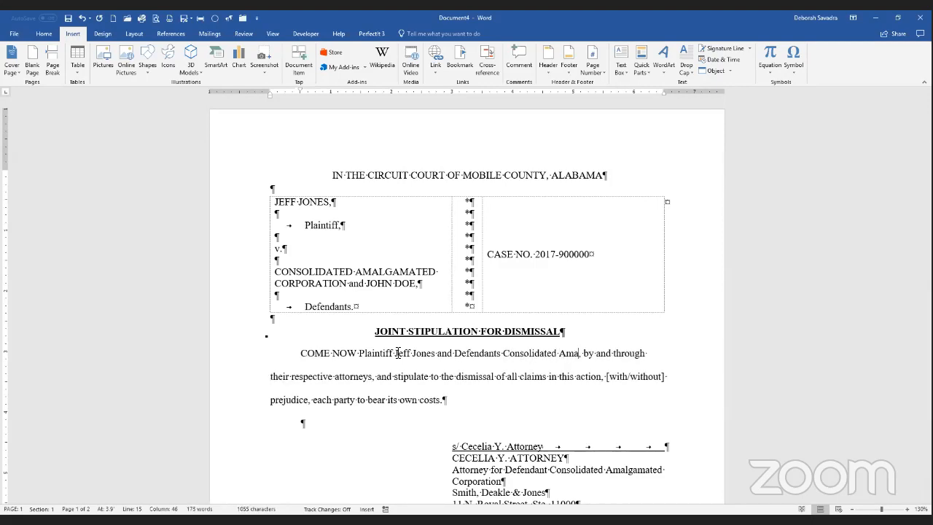
{"action": "type", "text": "ted Corporation and"}
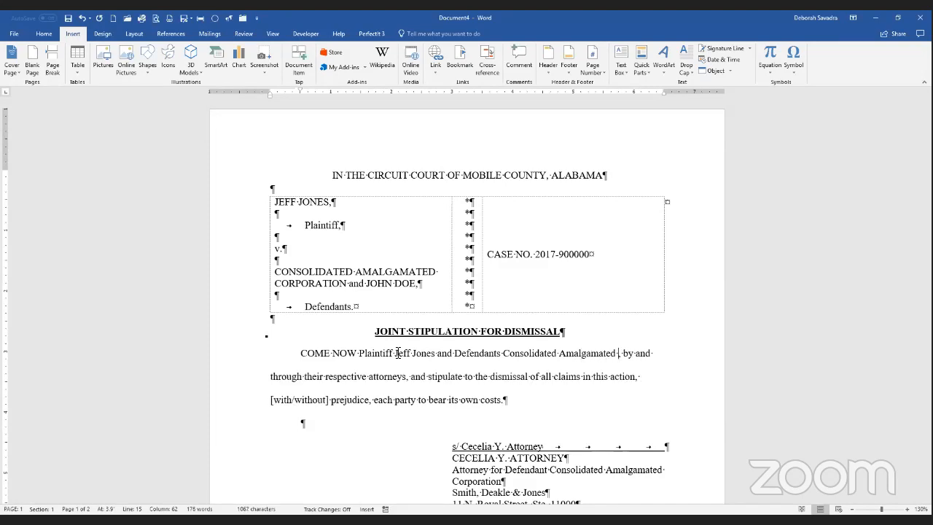
{"action": "type", "text": " Johe"}
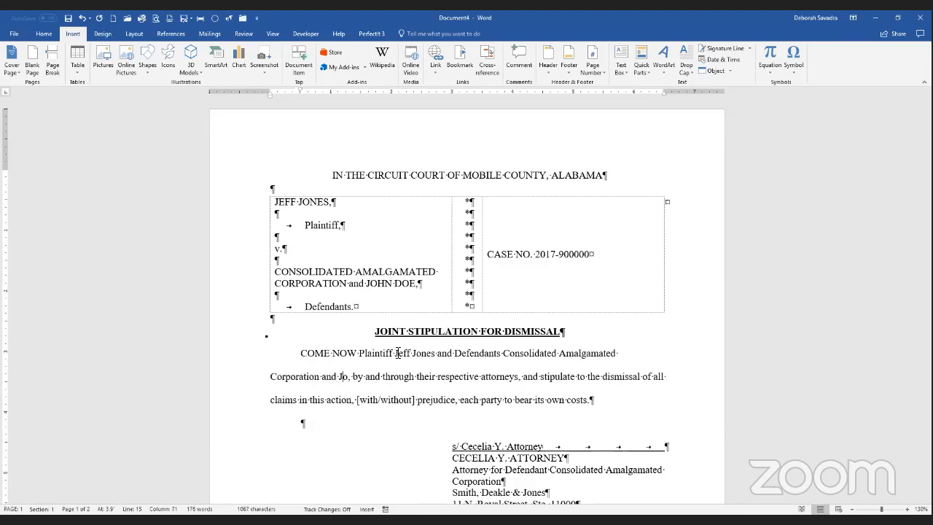
{"action": "key", "text": "BackSpace"}
{"action": "type", "text": "n Doe"}
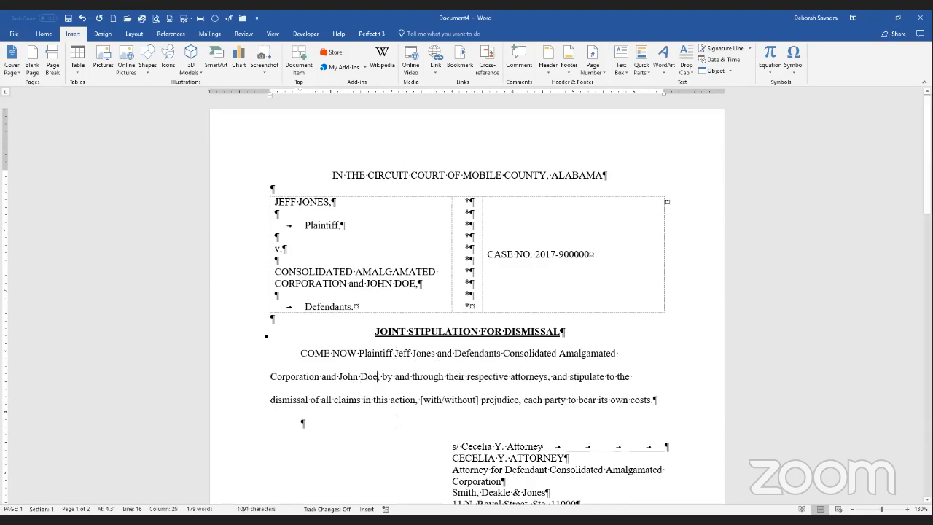
Step: Change the [with/without] choice to 'with' so dismissal is with prejudice
{"action": "scroll", "coordinate": [397, 422], "scroll_direction": "down", "scroll_amount": 5}
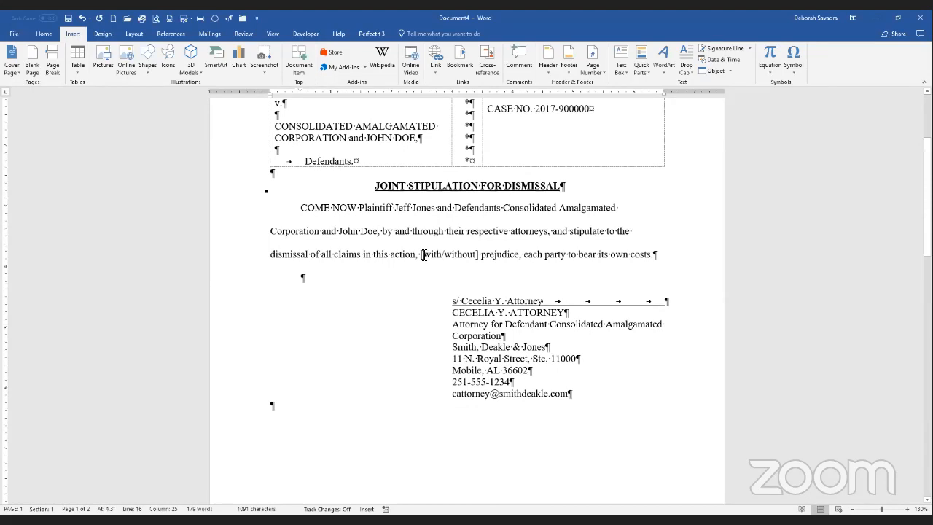
{"action": "left_click", "coordinate": [423, 255]}
{"action": "key", "text": "BackSpace"}
{"action": "key", "text": "Right"}
{"action": "key", "text": "Right"}
{"action": "key", "text": "Right"}
{"action": "key", "text": "Right"}
{"action": "key", "text": "Delete"}
{"action": "key", "text": "Delete"}
{"action": "key", "text": "Delete"}
{"action": "key", "text": "Delete"}
{"action": "key", "text": "Delete"}
{"action": "key", "text": "Delete"}
{"action": "key", "text": "Delete"}
{"action": "key", "text": "Delete"}
{"action": "key", "text": "Delete"}
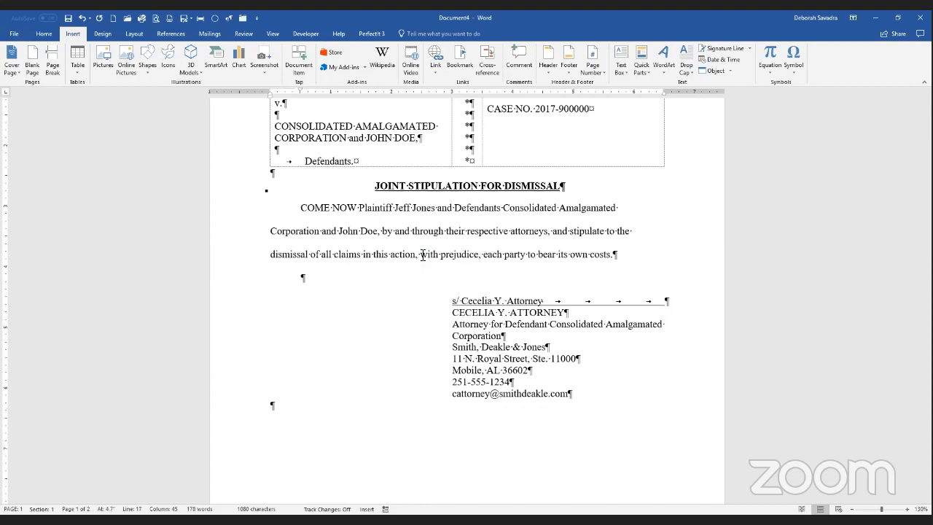
Step: Delete the old signature block and insert the Sig Block Multi Party quick table
{"action": "left_click_drag", "start_coordinate": [253, 360], "coordinate": [270, 401]}
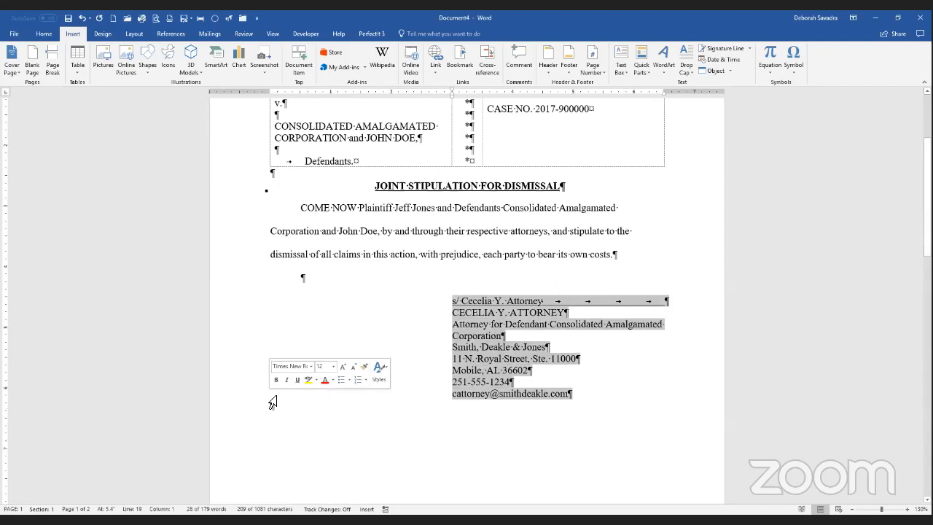
{"action": "key", "text": "Delete"}
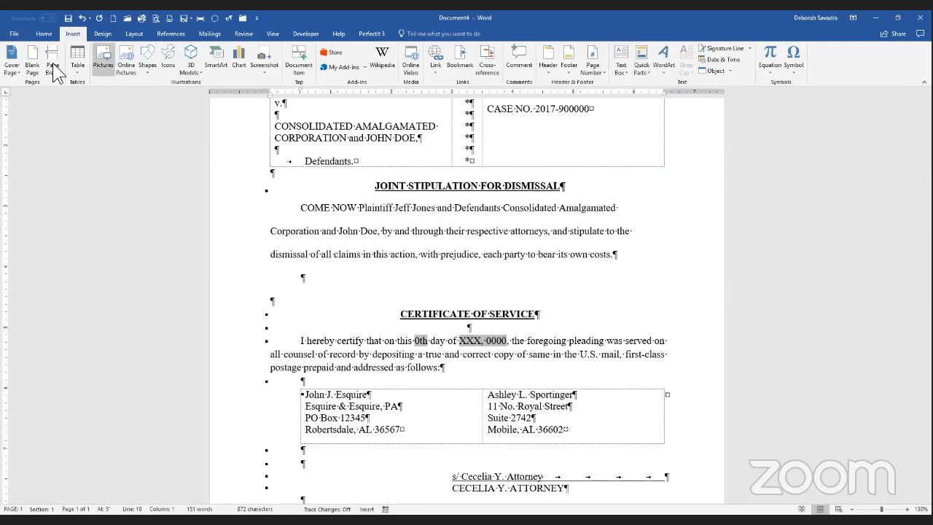
{"action": "left_click", "coordinate": [71, 72]}
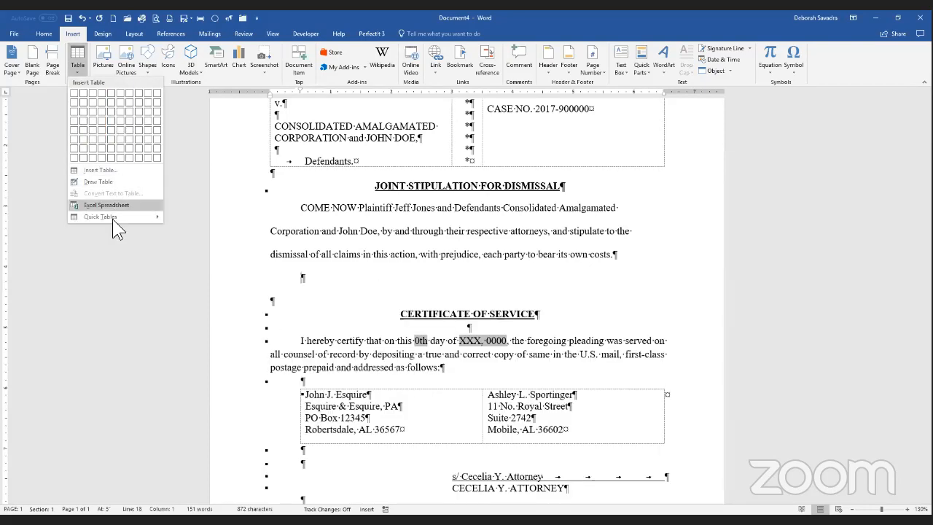
{"action": "mouse_move", "coordinate": [115, 227]}
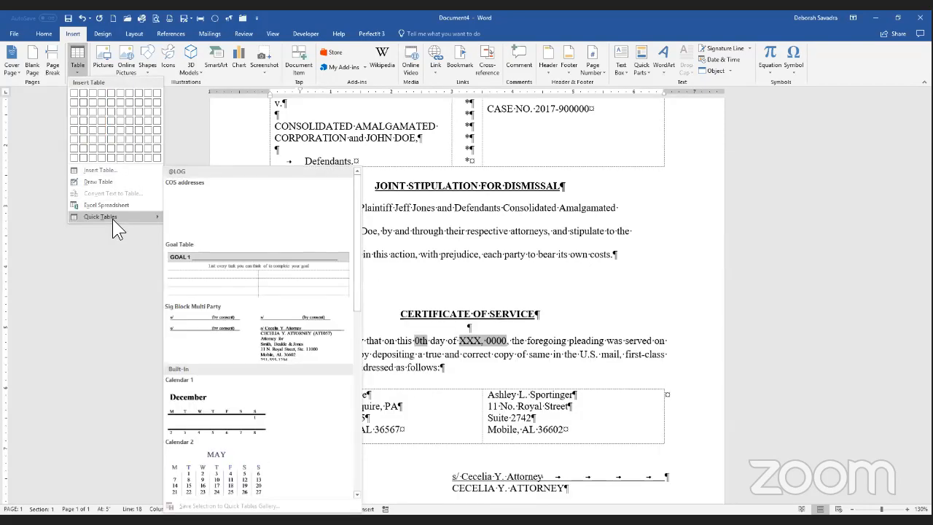
{"action": "left_click", "coordinate": [232, 321]}
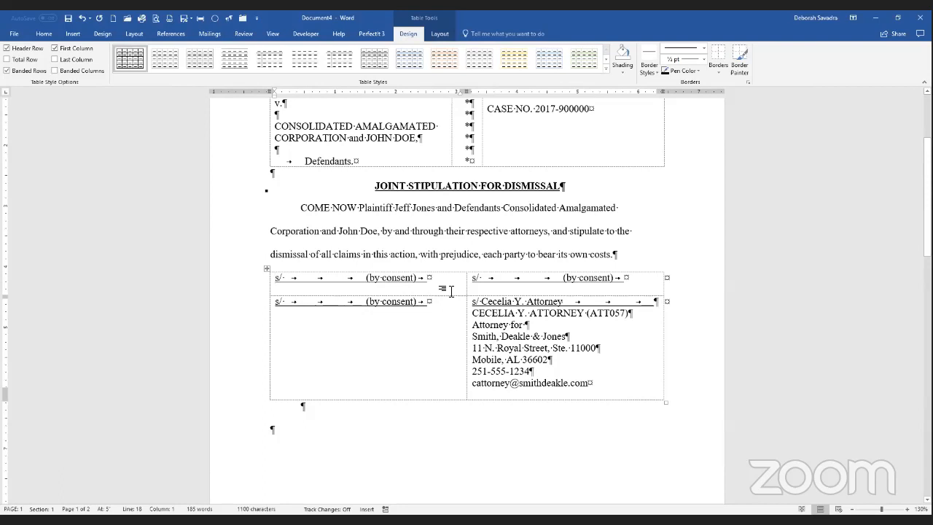
Step: Copy the first certificate-of-service address under the top-left signature line
{"action": "scroll", "coordinate": [451, 291], "scroll_direction": "down", "scroll_amount": 4}
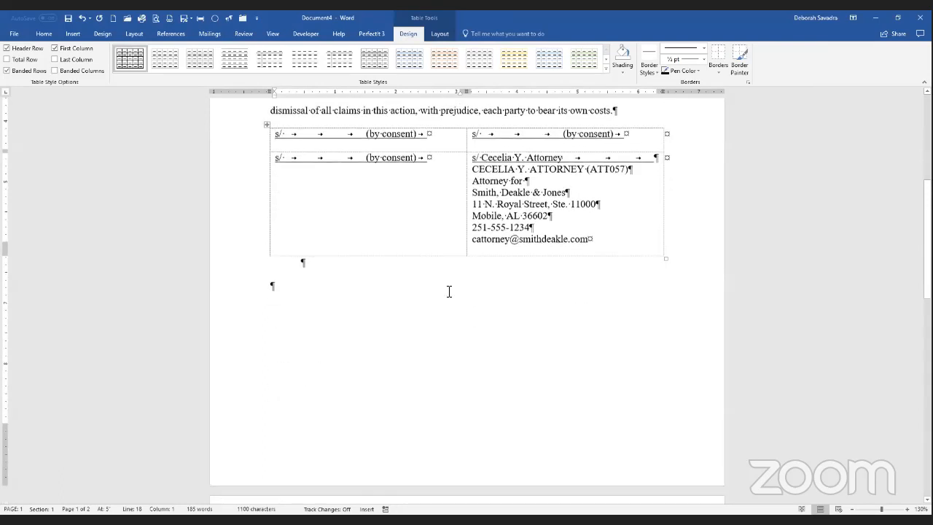
{"action": "scroll", "coordinate": [449, 291], "scroll_direction": "down", "scroll_amount": 3}
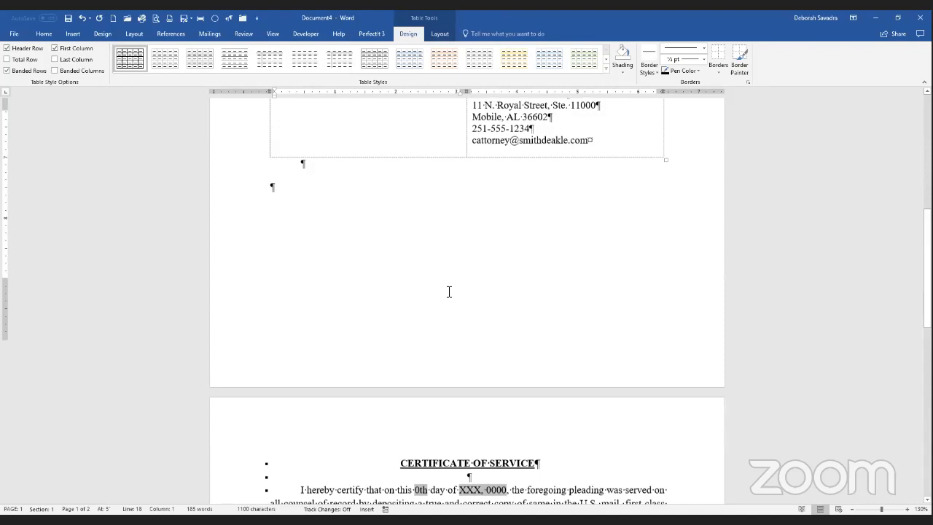
{"action": "scroll", "coordinate": [449, 292], "scroll_direction": "down", "scroll_amount": 4}
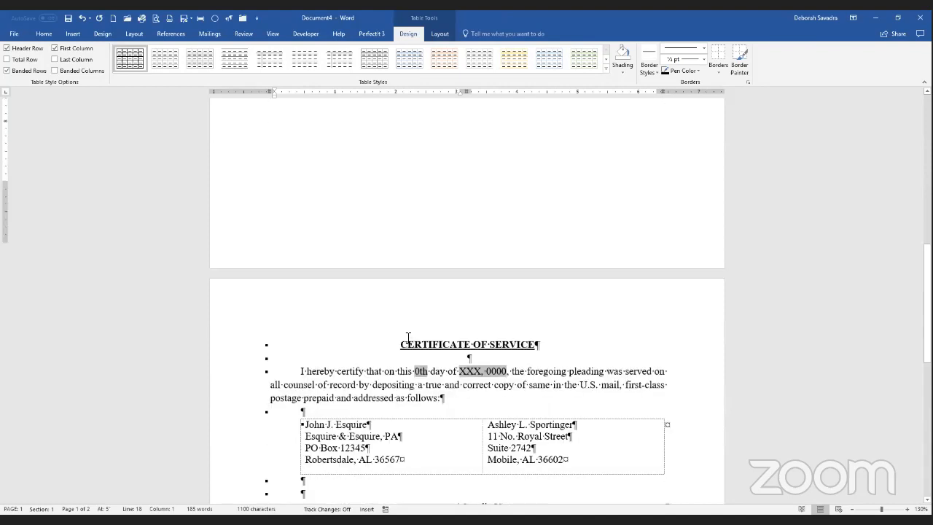
{"action": "scroll", "coordinate": [409, 338], "scroll_direction": "down", "scroll_amount": 3}
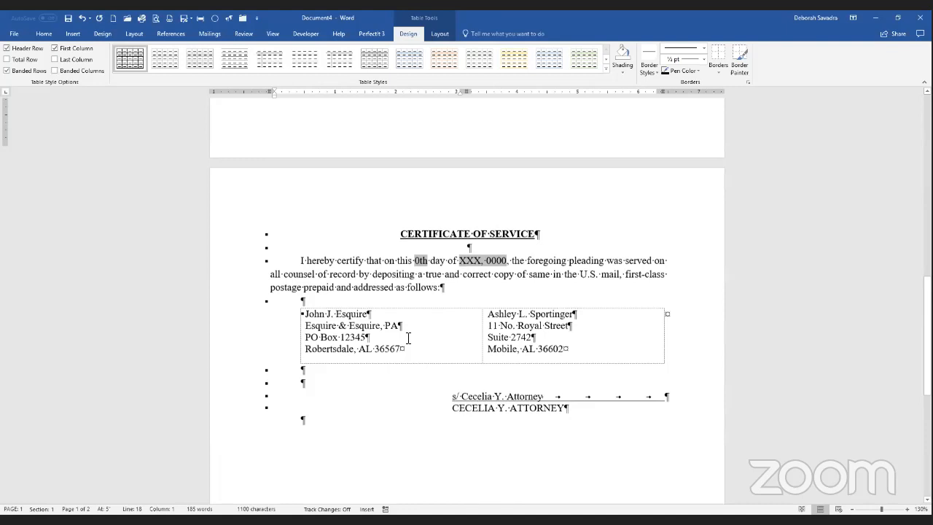
{"action": "scroll", "coordinate": [408, 338], "scroll_direction": "down", "scroll_amount": 1}
{"action": "left_click_drag", "start_coordinate": [398, 335], "coordinate": [306, 301]}
{"action": "key", "text": "ctrl+c"}
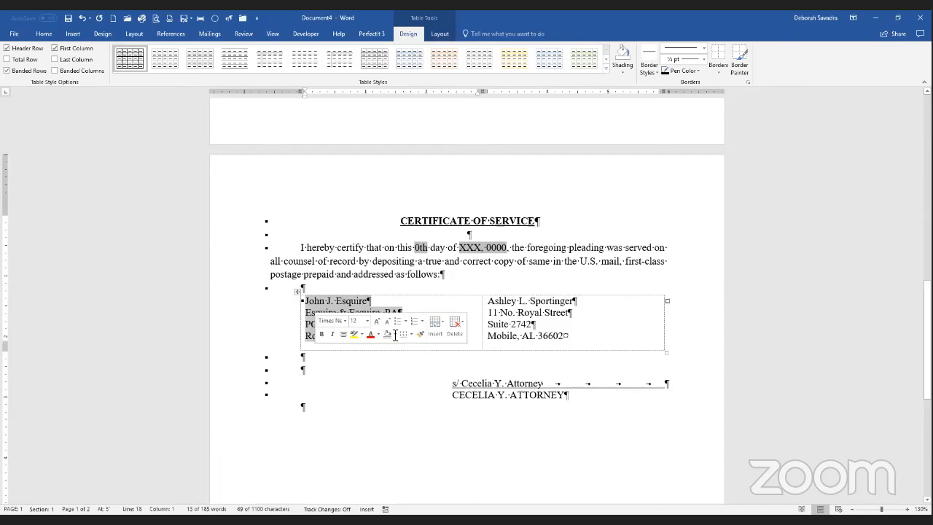
{"action": "scroll", "coordinate": [449, 232], "scroll_direction": "up", "scroll_amount": 10}
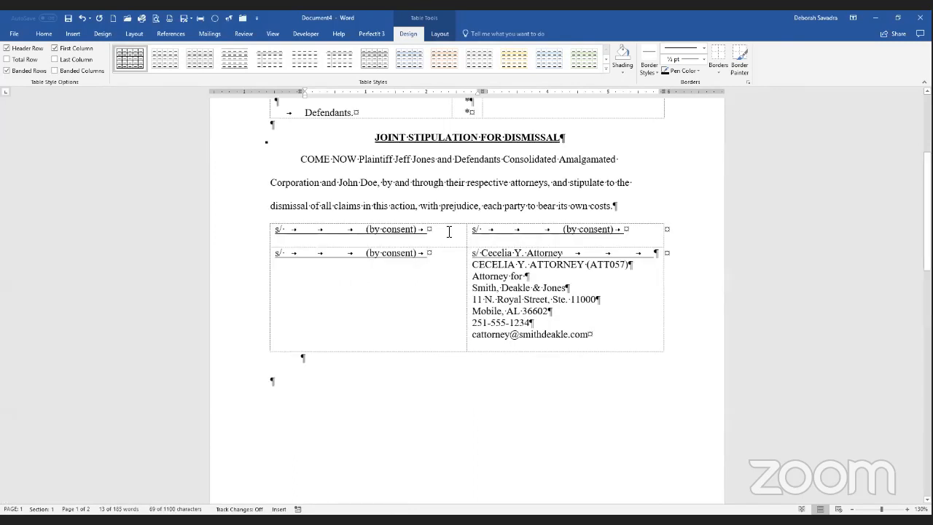
{"action": "left_click", "coordinate": [449, 232]}
{"action": "key", "text": "Return"}
{"action": "key", "text": "ctrl+v"}
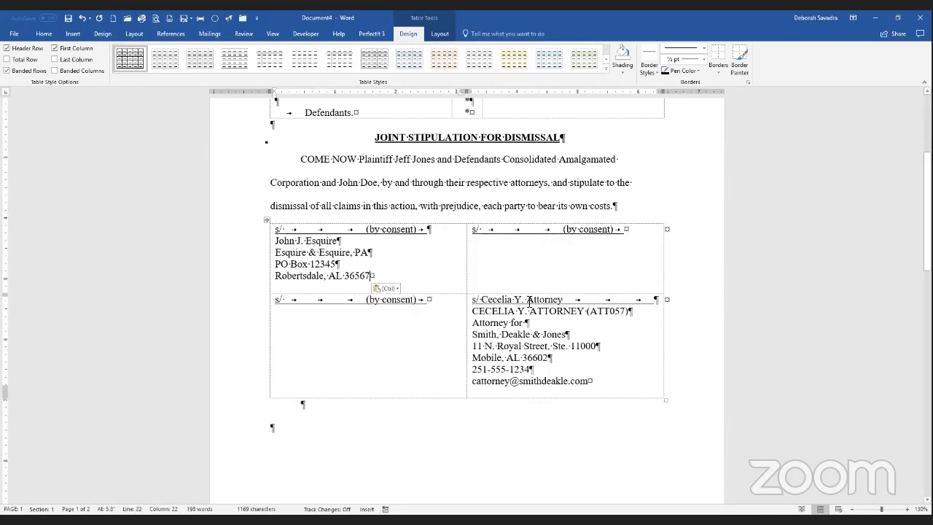
Step: Copy the second certificate-of-service address under the top-right signature line
{"action": "scroll", "coordinate": [517, 328], "scroll_direction": "down", "scroll_amount": 8}
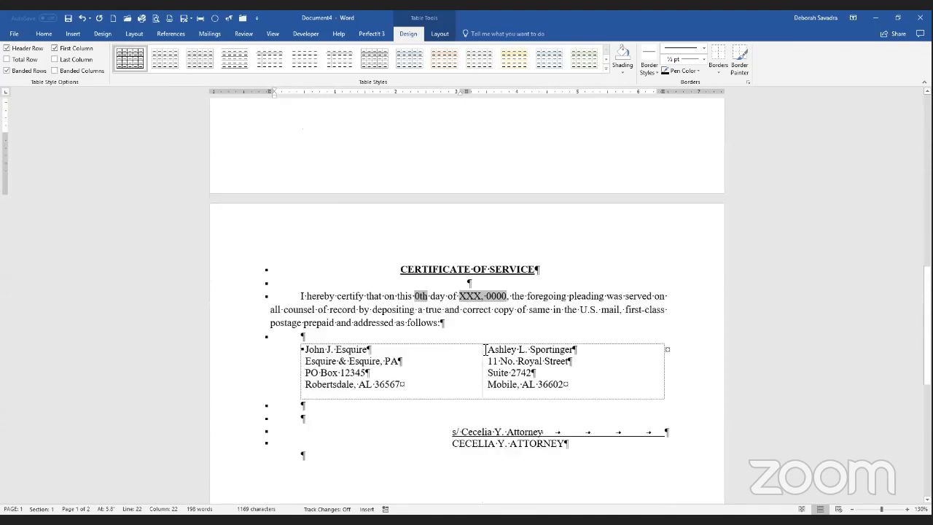
{"action": "left_click_drag", "start_coordinate": [486, 350], "coordinate": [577, 392]}
{"action": "key", "text": "ctrl+c"}
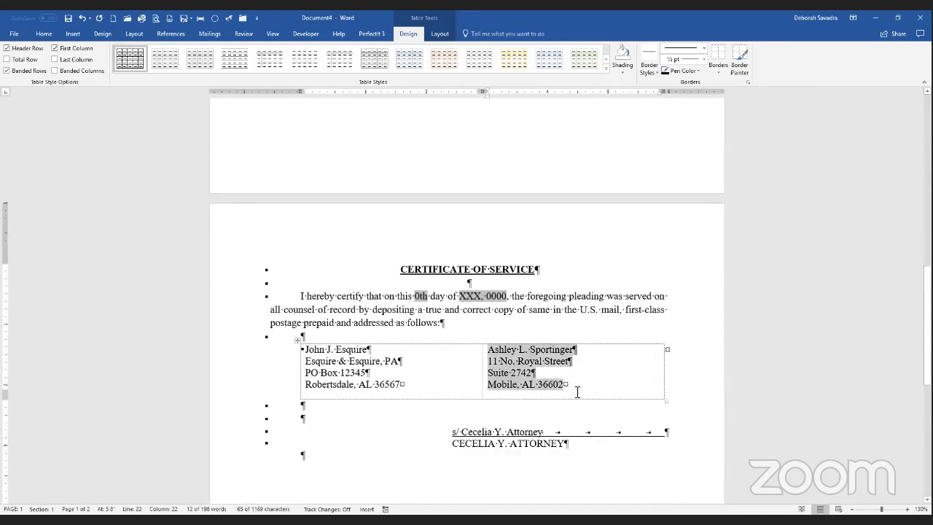
{"action": "scroll", "coordinate": [578, 387], "scroll_direction": "up", "scroll_amount": 1}
{"action": "scroll", "coordinate": [491, 287], "scroll_direction": "up", "scroll_amount": 2}
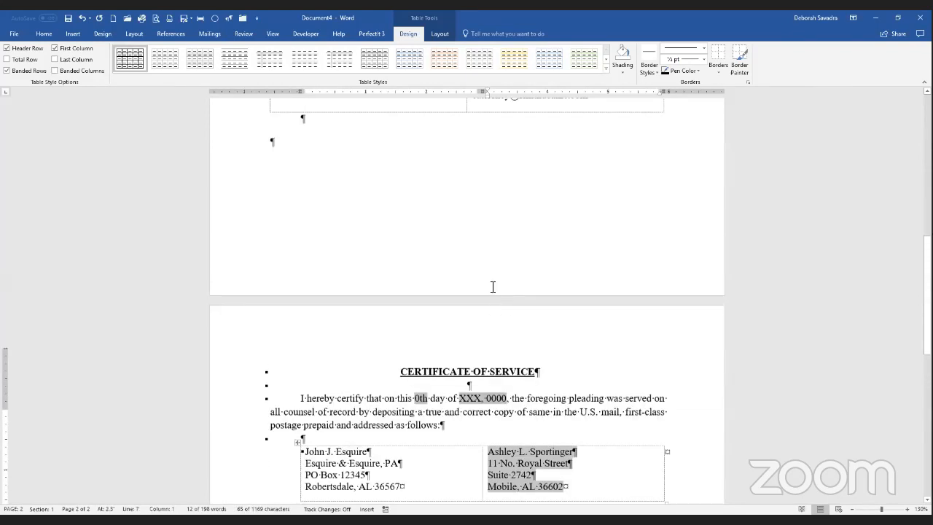
{"action": "scroll", "coordinate": [562, 202], "scroll_direction": "up", "scroll_amount": 5}
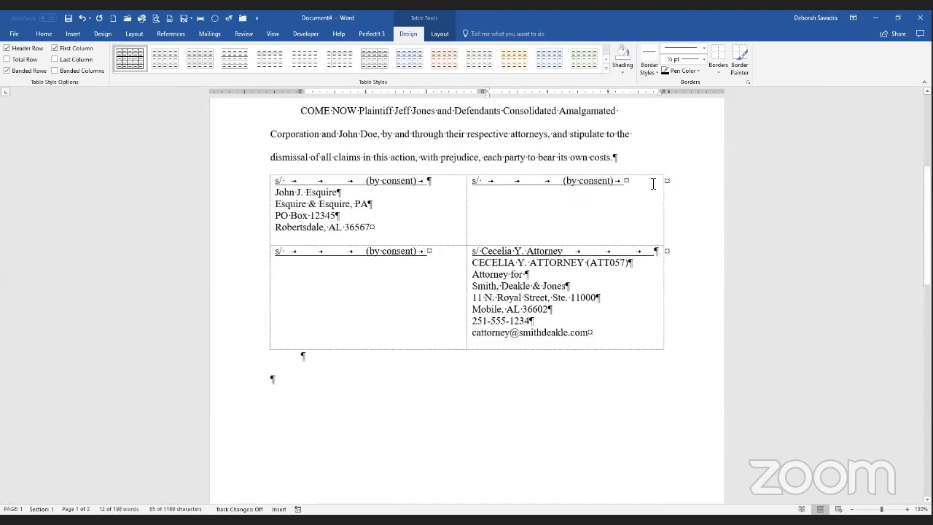
{"action": "left_click", "coordinate": [656, 183]}
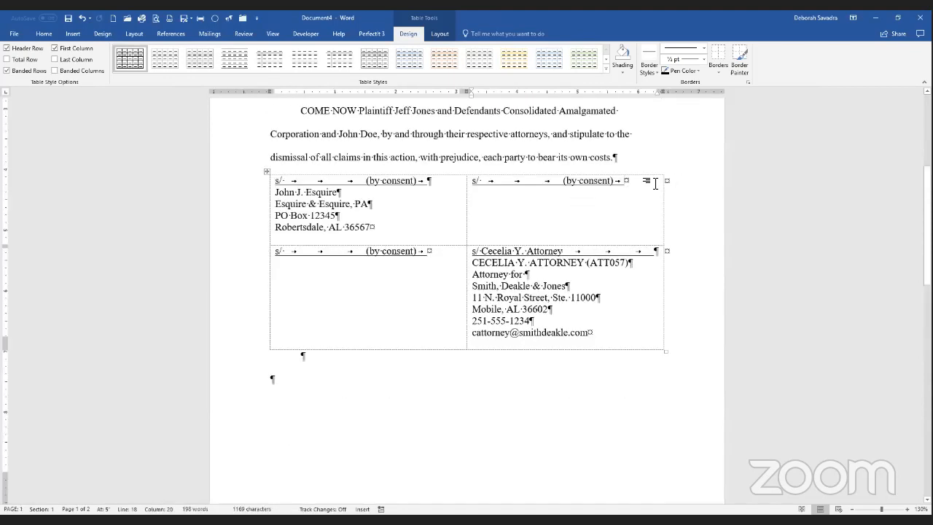
{"action": "key", "text": "Return"}
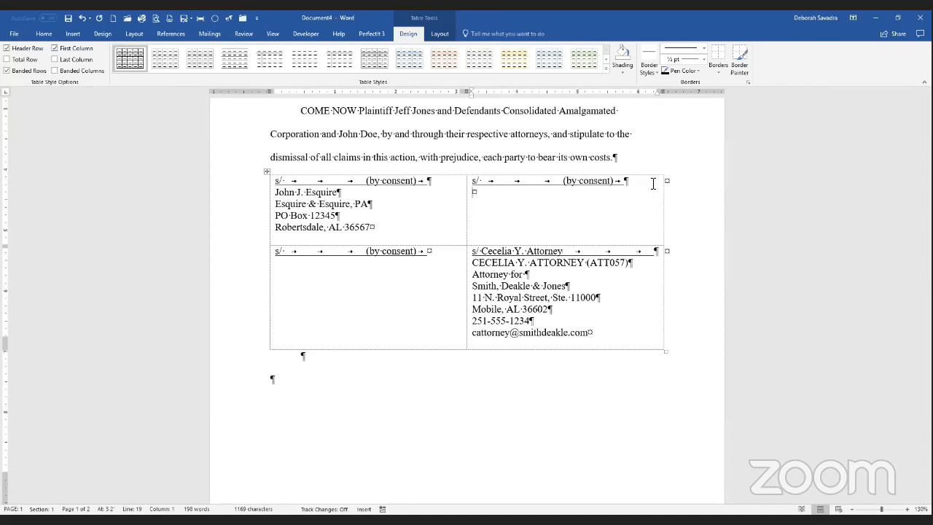
{"action": "key", "text": "ctrl+v"}
Step: Move the filer's signature block from the bottom-right cell into the bottom-left cell
{"action": "left_click", "coordinate": [433, 297]}
{"action": "key", "text": "Tab"}
{"action": "key", "text": "shift+Tab"}
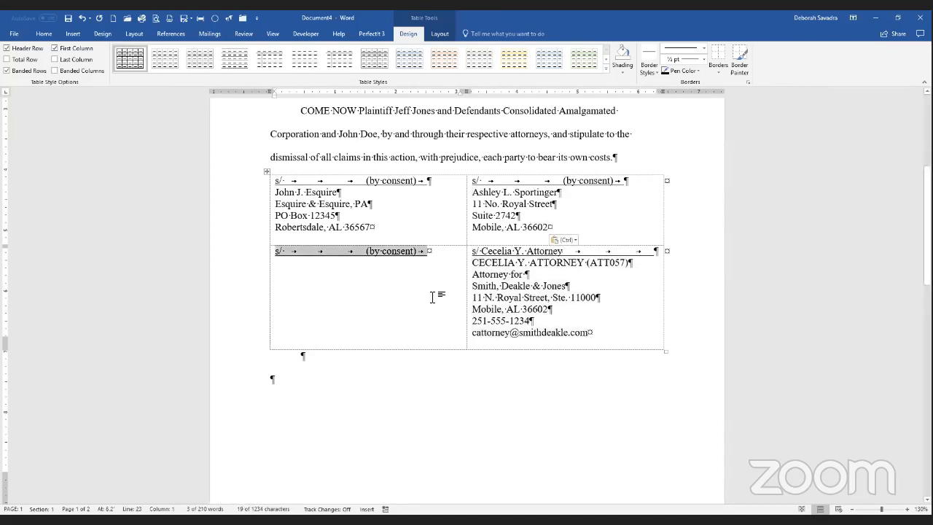
{"action": "key", "text": "Delete"}
{"action": "key", "text": "shift+Tab"}
{"action": "key", "text": "Tab"}
{"action": "key", "text": "Tab"}
{"action": "key", "text": "ctrl+c"}
{"action": "key", "text": "Delete"}
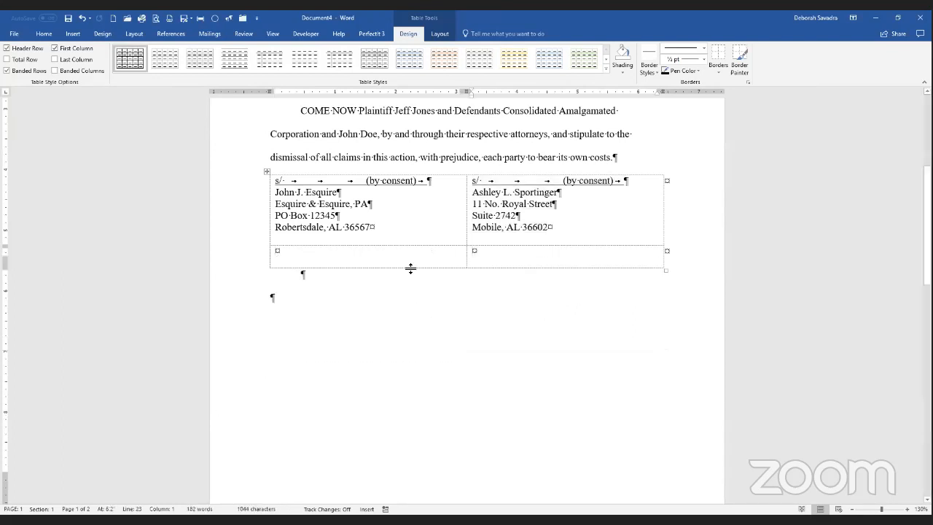
{"action": "left_click", "coordinate": [404, 259]}
{"action": "key", "text": "ctrl+v"}
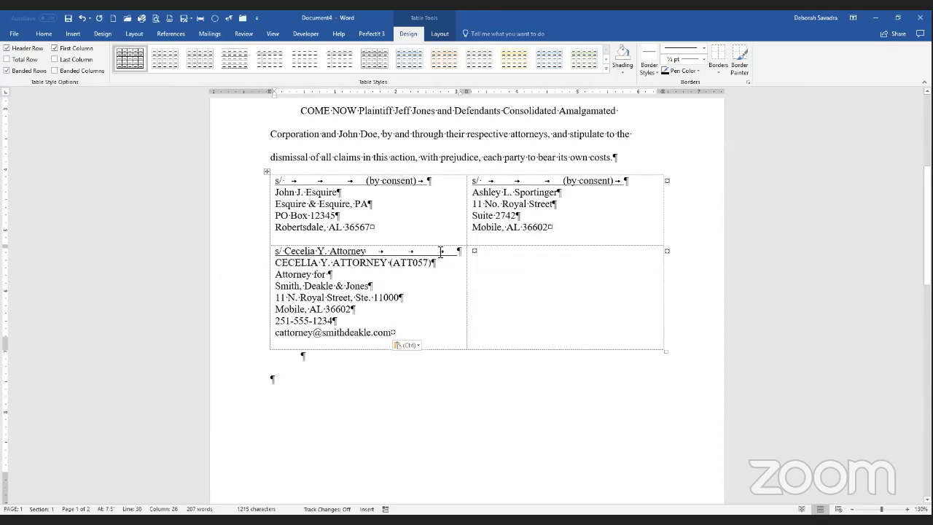
Step: Type each counsel's name after s/ on both by-consent lines, keeping (by consent) on one line
{"action": "left_click", "coordinate": [294, 182]}
{"action": "type", "text": "John J. Es"}
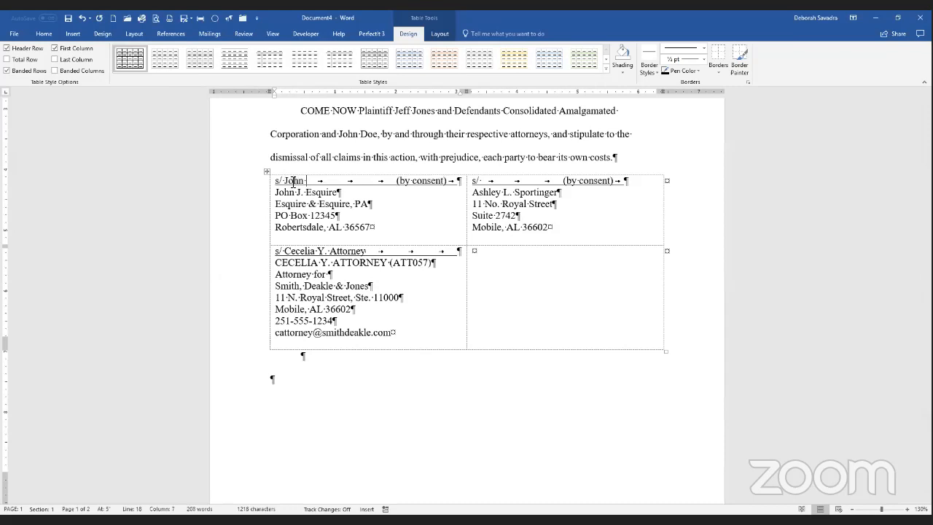
{"action": "type", "text": "quire"}
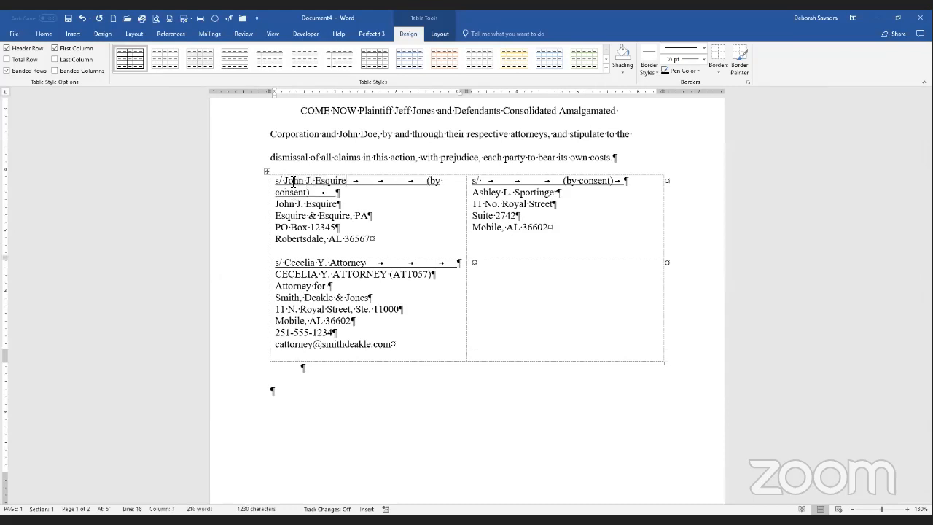
{"action": "left_click", "coordinate": [494, 181]}
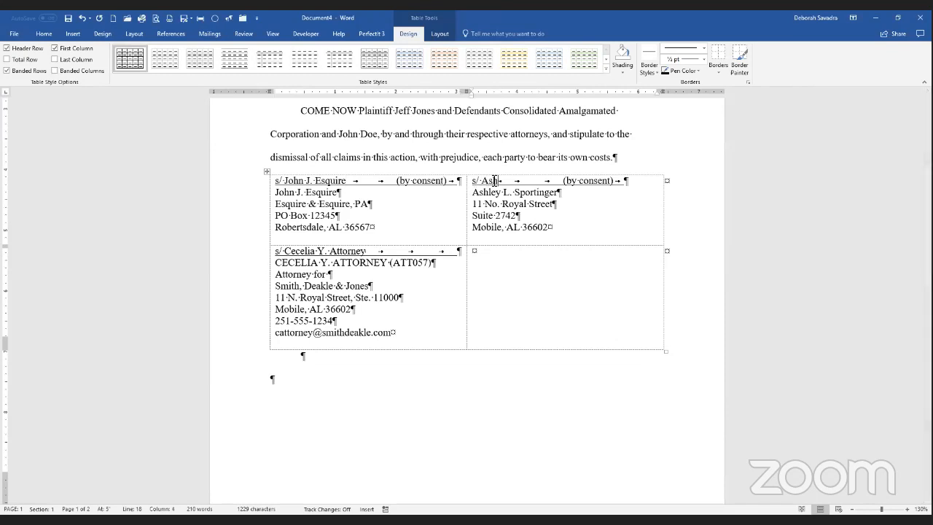
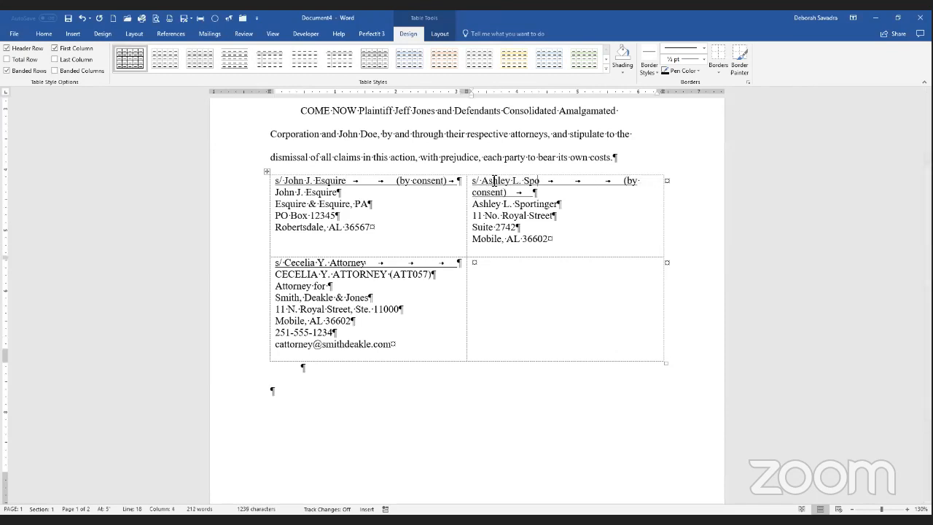
{"action": "key", "text": "Delete"}
{"action": "key", "text": "Delete"}
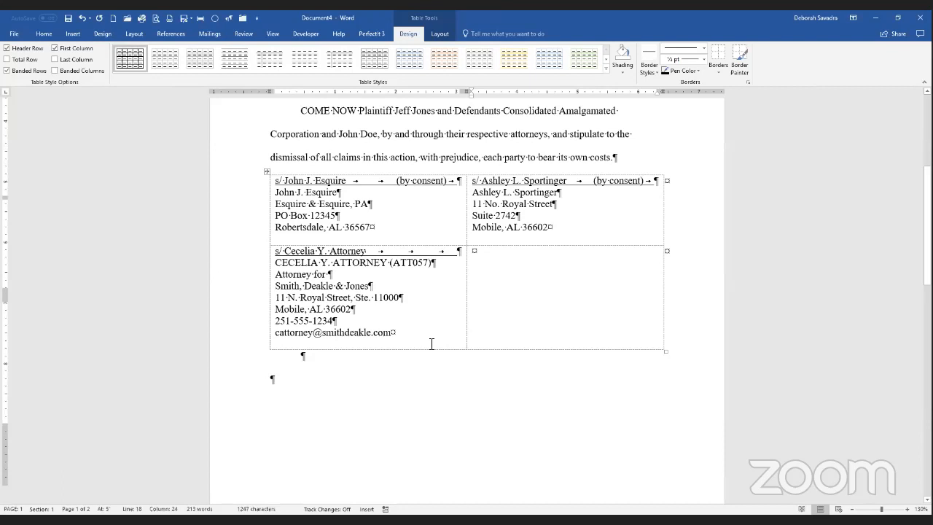
{"action": "scroll", "coordinate": [432, 343], "scroll_direction": "down", "scroll_amount": 5}
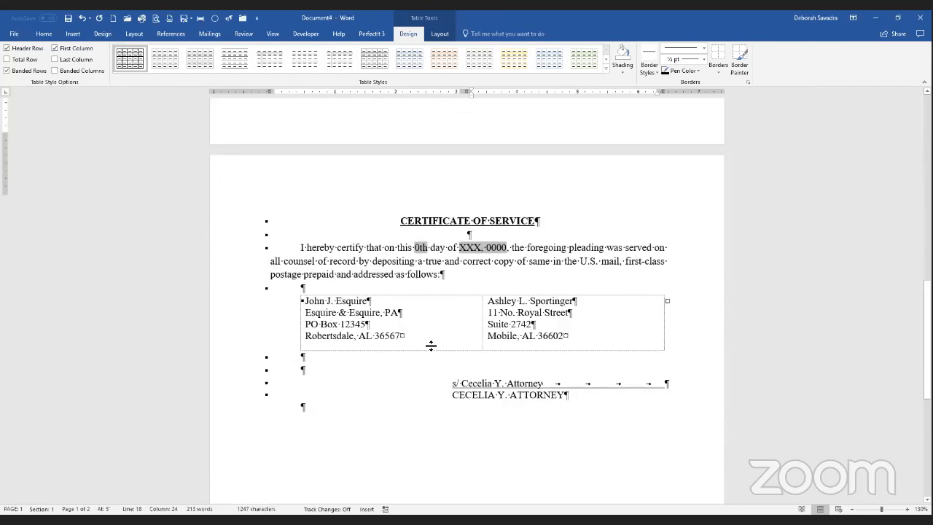
{"action": "scroll", "coordinate": [431, 346], "scroll_direction": "up", "scroll_amount": 5}
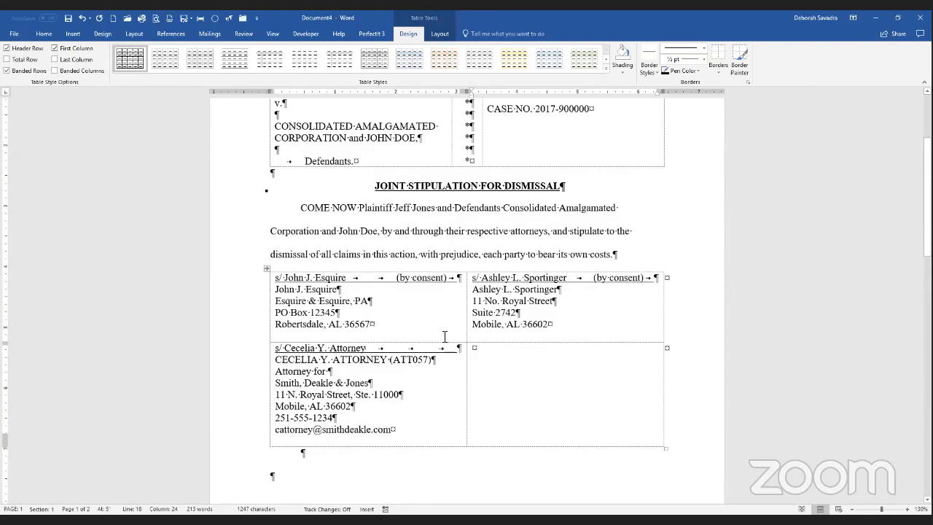
{"action": "scroll", "coordinate": [445, 336], "scroll_direction": "up", "scroll_amount": 1}
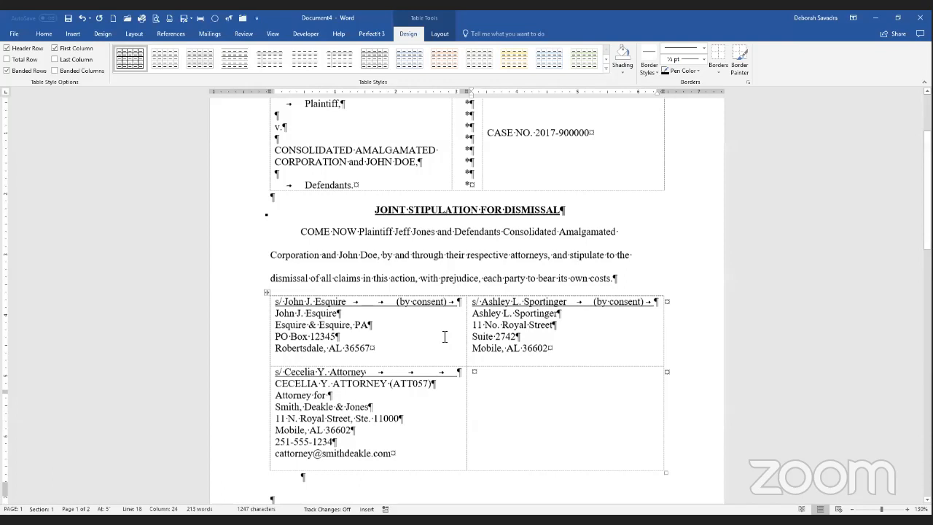
{"action": "scroll", "coordinate": [435, 310], "scroll_direction": "up", "scroll_amount": 3}
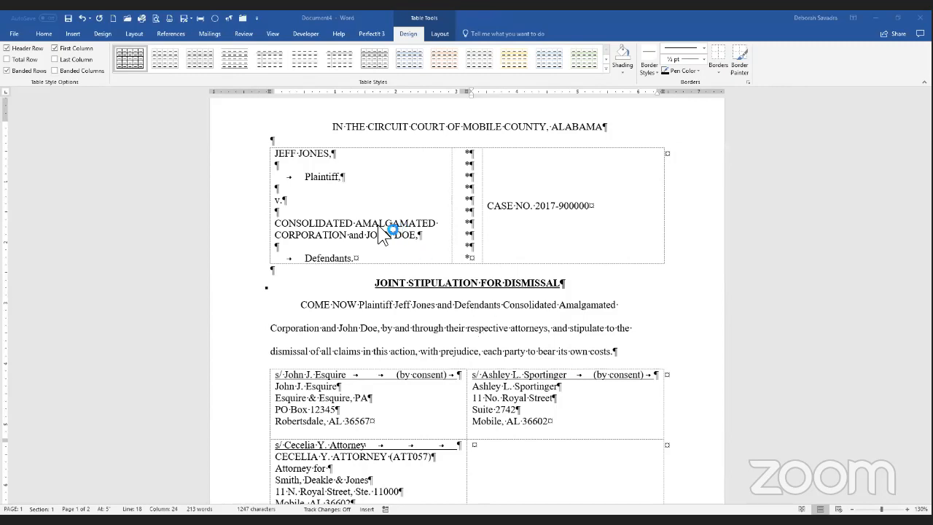
Step: Switch to the interrogatories draft and place the cursor below its opening paragraph
{"action": "key", "text": "alt+Tab"}
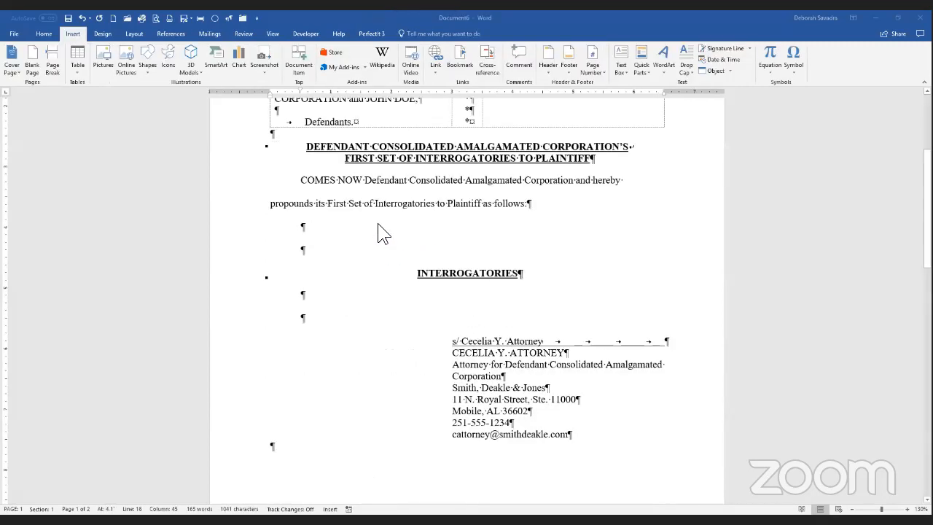
{"action": "left_click", "coordinate": [338, 228]}
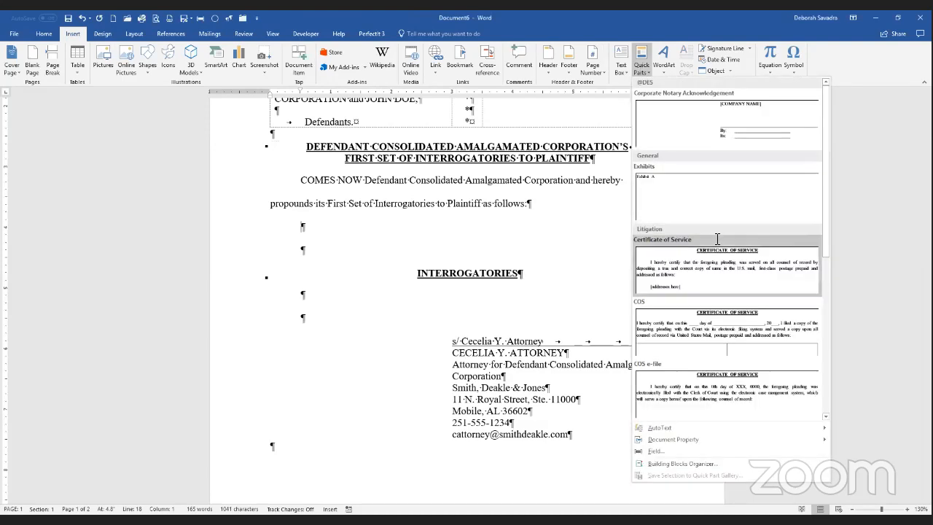
Step: Insert the Discovery Definitions building block, then put the cursor under the INTERROGATORIES heading
{"action": "scroll", "coordinate": [718, 239], "scroll_direction": "down", "scroll_amount": 5}
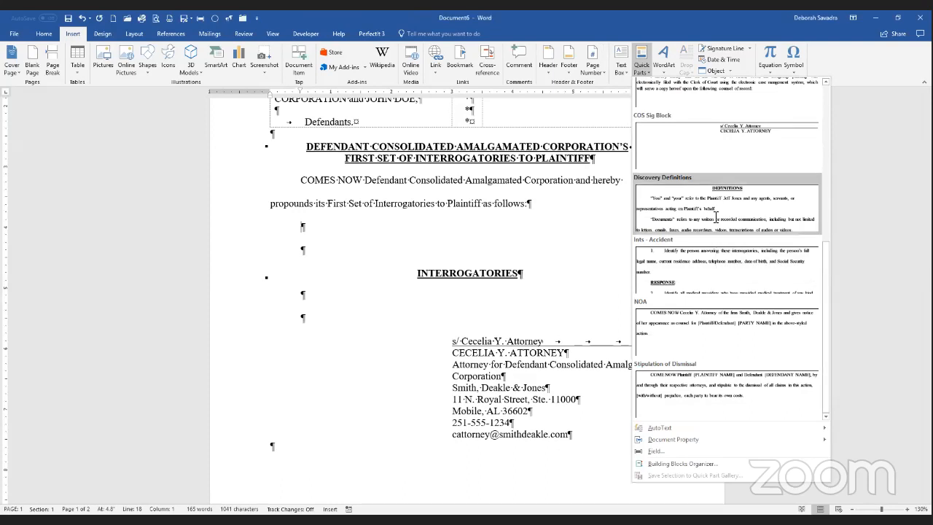
{"action": "left_click", "coordinate": [716, 218]}
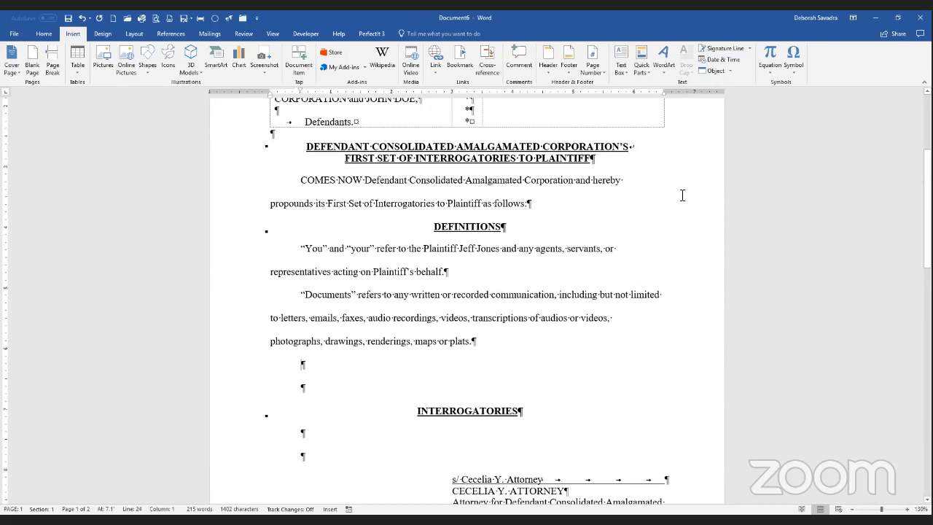
{"action": "left_click", "coordinate": [639, 76]}
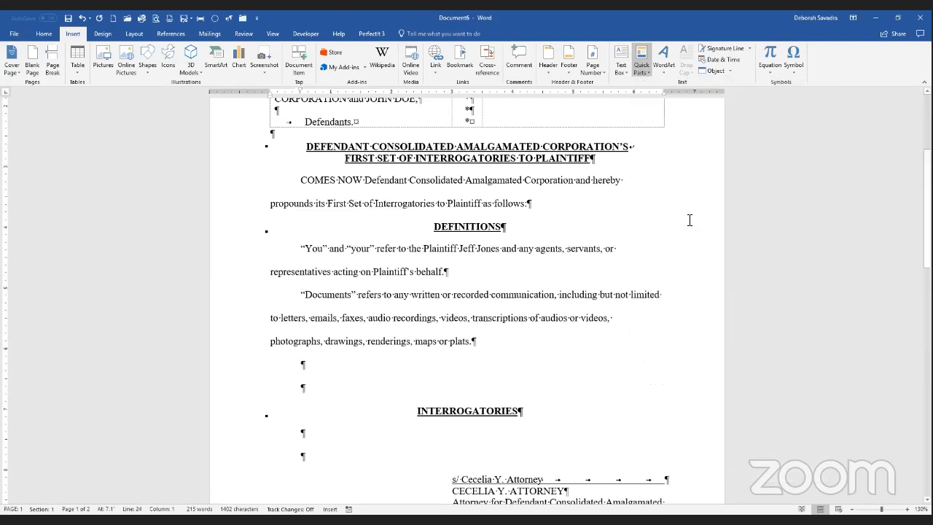
{"action": "left_click", "coordinate": [331, 435]}
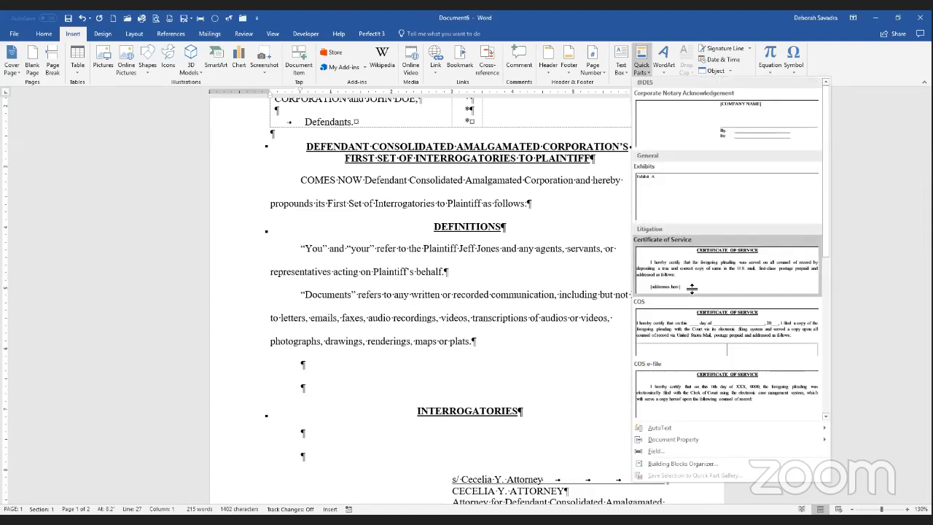
Step: Insert the Ints - Accident block: three numbered interrogatories, each with a RESPONSE line
{"action": "scroll", "coordinate": [692, 292], "scroll_direction": "down", "scroll_amount": 5}
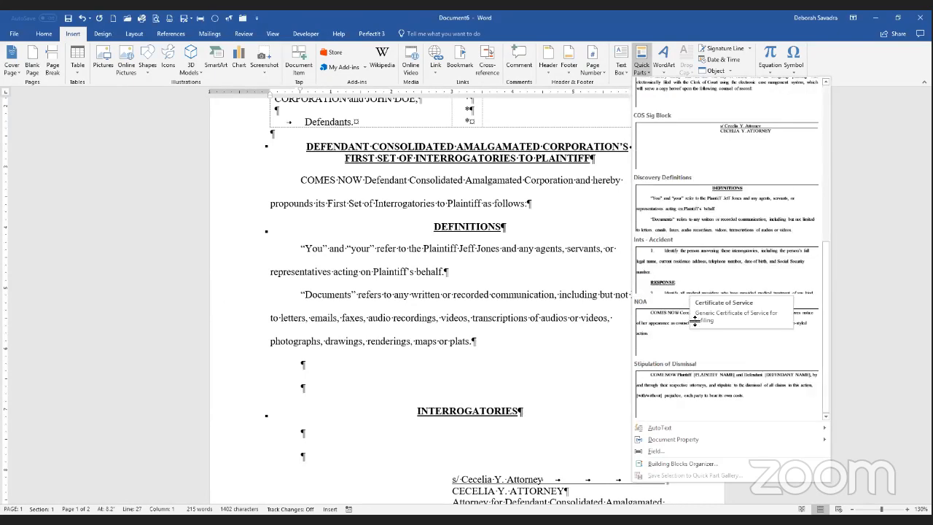
{"action": "left_click", "coordinate": [703, 285]}
{"action": "scroll", "coordinate": [703, 285], "scroll_direction": "up", "scroll_amount": 10}
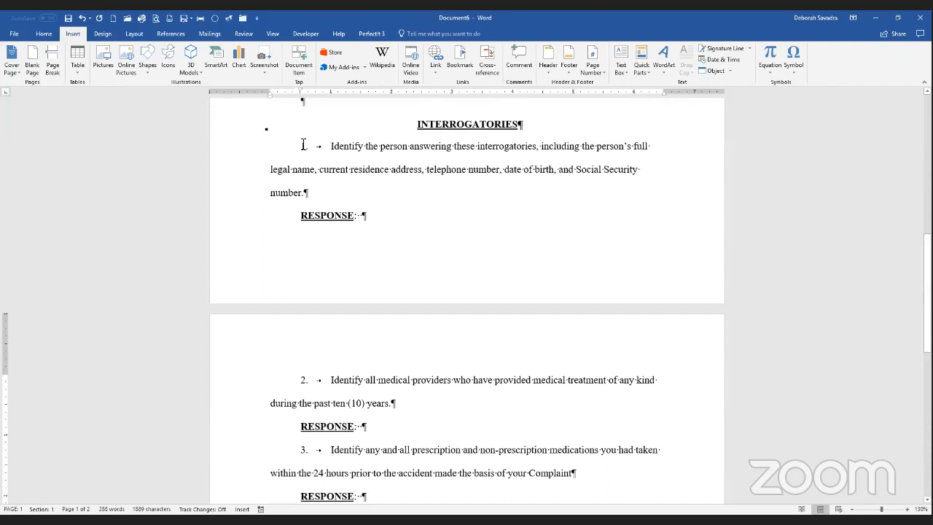
Step: Check that the interrogatory numbers are automatic fields, then scroll down to the Certificate of Service
{"action": "left_click", "coordinate": [303, 147]}
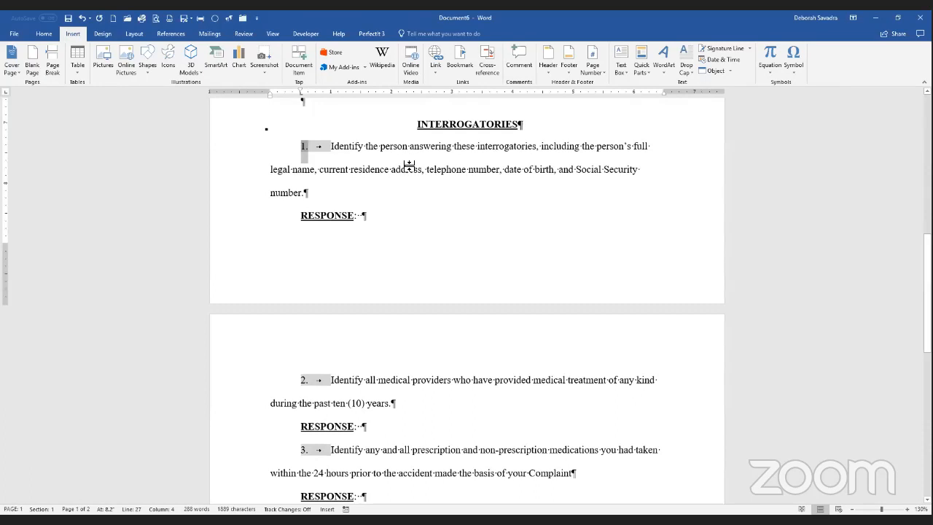
{"action": "scroll", "coordinate": [401, 255], "scroll_direction": "down", "scroll_amount": 1}
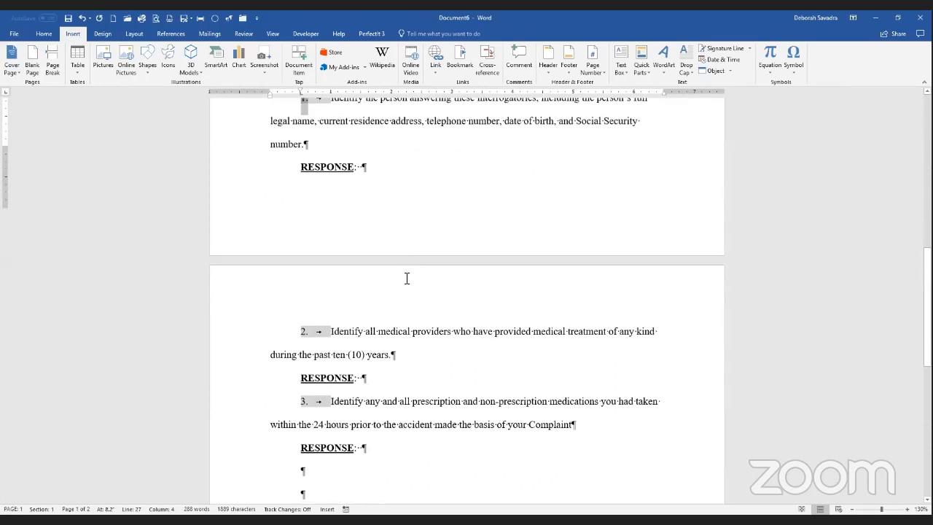
{"action": "scroll", "coordinate": [425, 291], "scroll_direction": "down", "scroll_amount": 3}
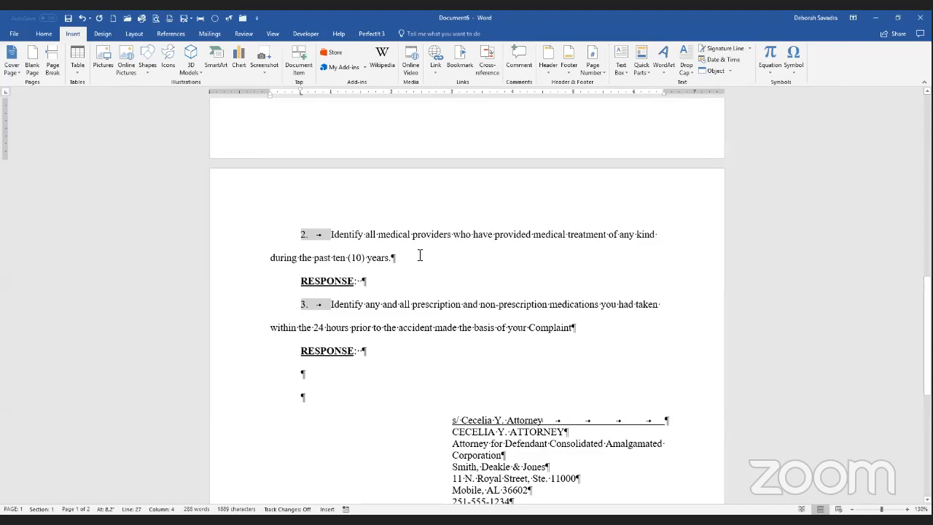
{"action": "scroll", "coordinate": [420, 255], "scroll_direction": "down", "scroll_amount": 2}
{"action": "scroll", "coordinate": [317, 178], "scroll_direction": "down", "scroll_amount": 1}
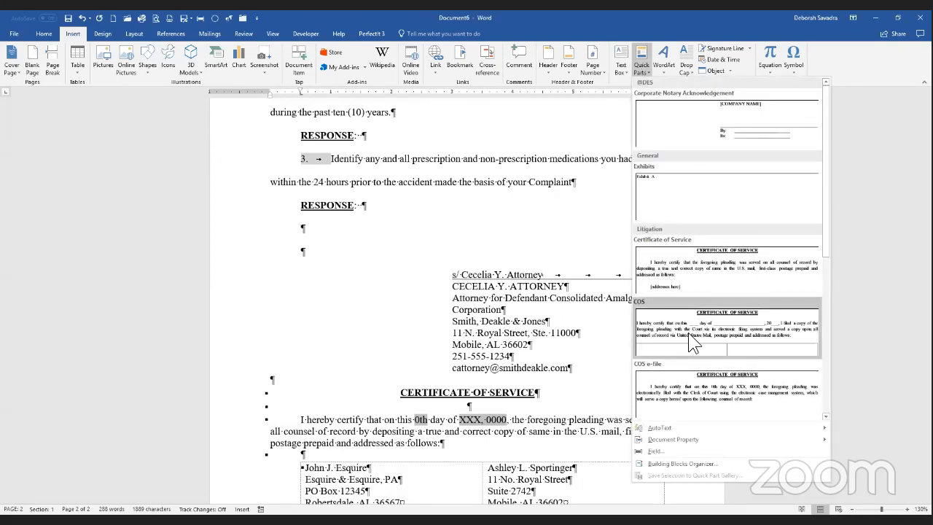
Step: Scroll up and down through the Quick Parts gallery entries
{"action": "scroll", "coordinate": [691, 342], "scroll_direction": "down", "scroll_amount": 5}
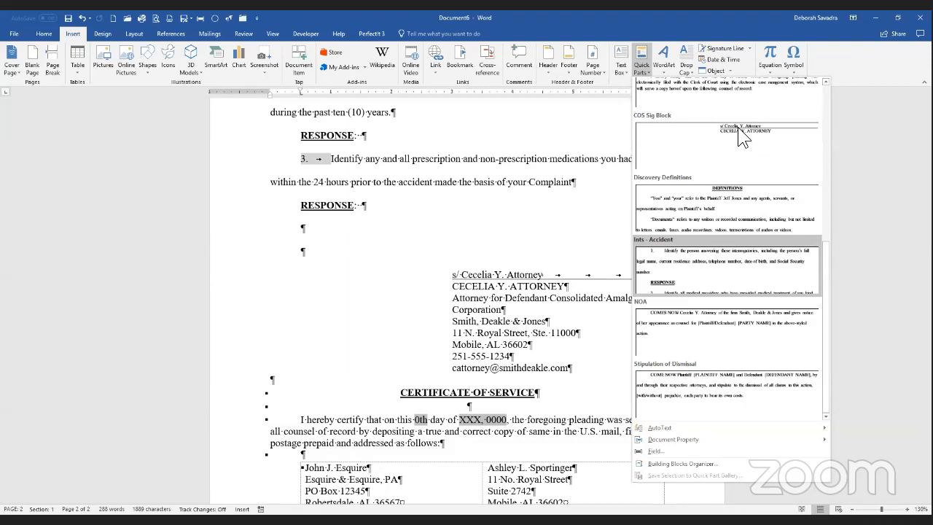
{"action": "scroll", "coordinate": [738, 133], "scroll_direction": "up", "scroll_amount": 5}
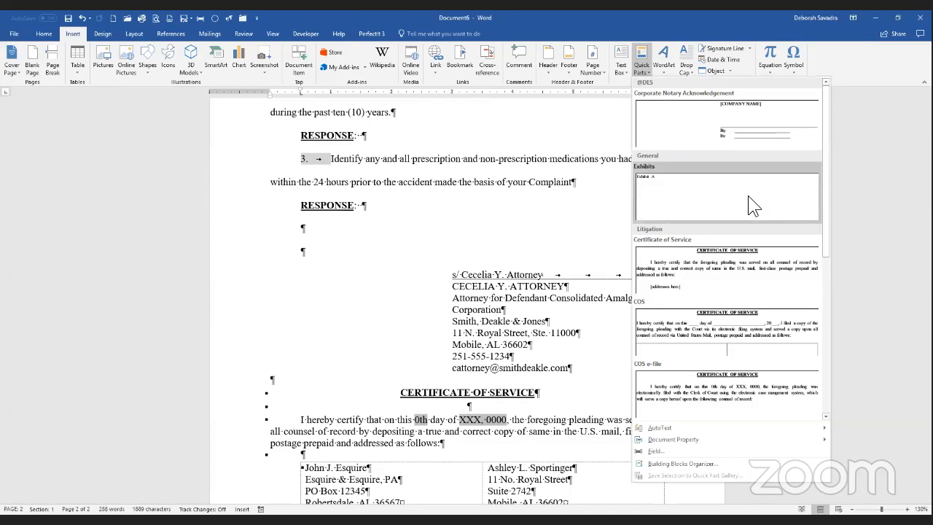
{"action": "scroll", "coordinate": [758, 281], "scroll_direction": "down", "scroll_amount": 3}
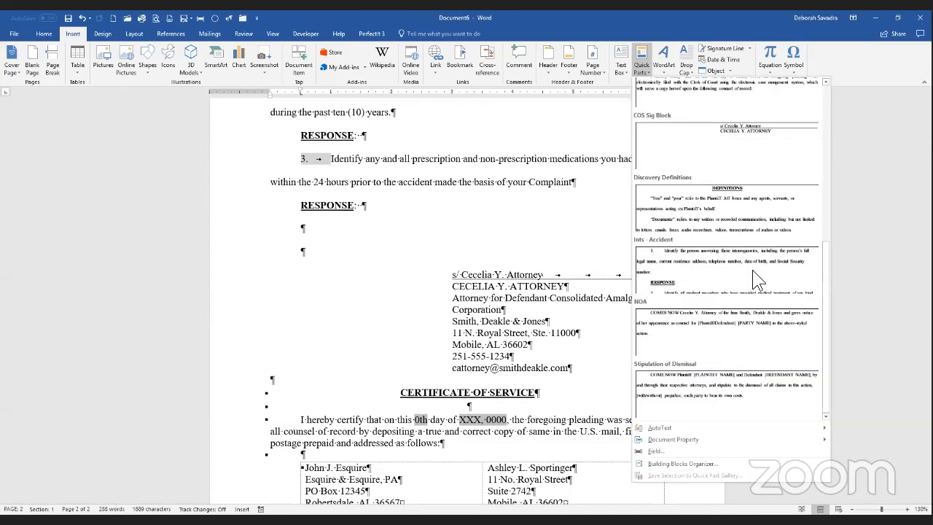
{"action": "scroll", "coordinate": [722, 161], "scroll_direction": "up", "scroll_amount": 5}
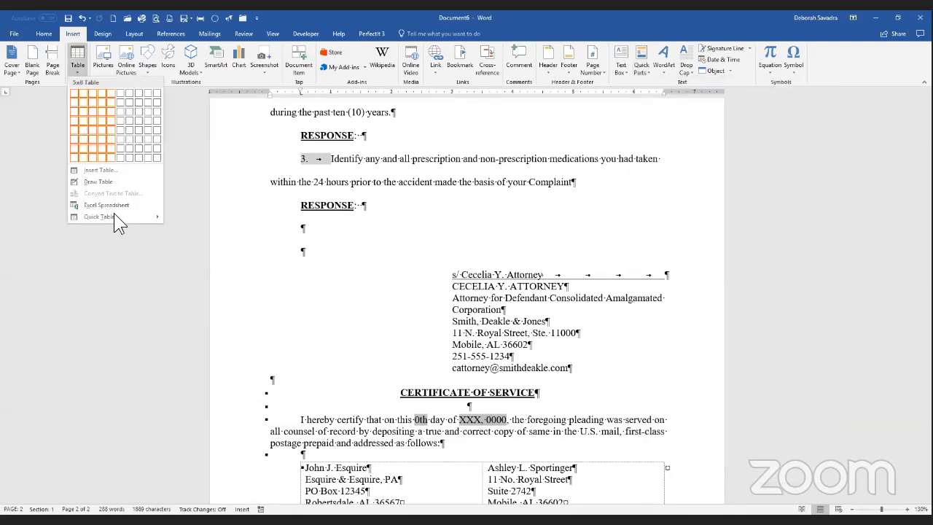
Step: Browse the built-in header designs, then the footer designs (Blank, Austin, Banded, Facet)
{"action": "mouse_move", "coordinate": [114, 217]}
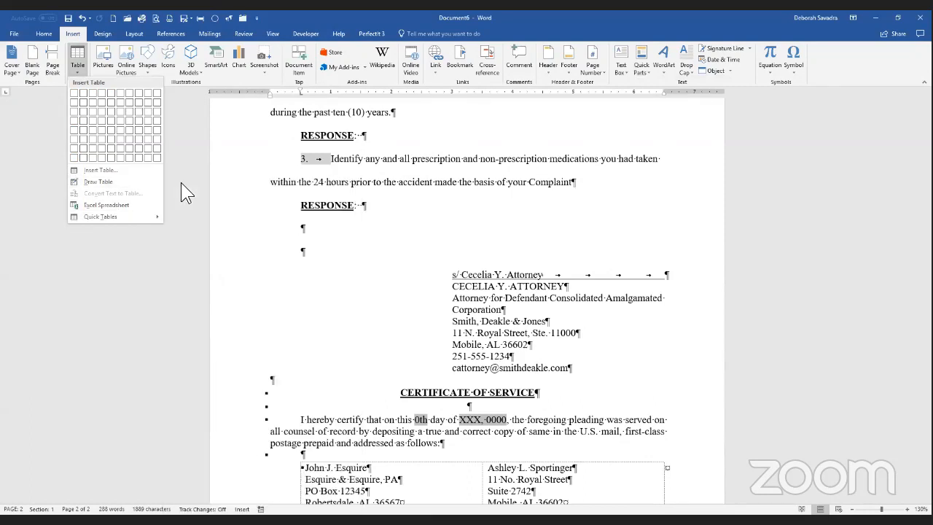
{"action": "left_click", "coordinate": [545, 68]}
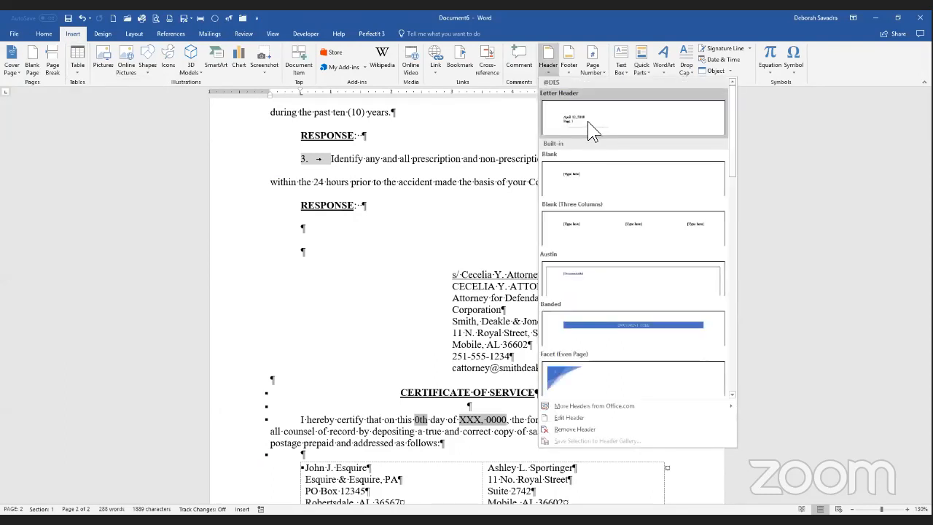
{"action": "left_click", "coordinate": [572, 73]}
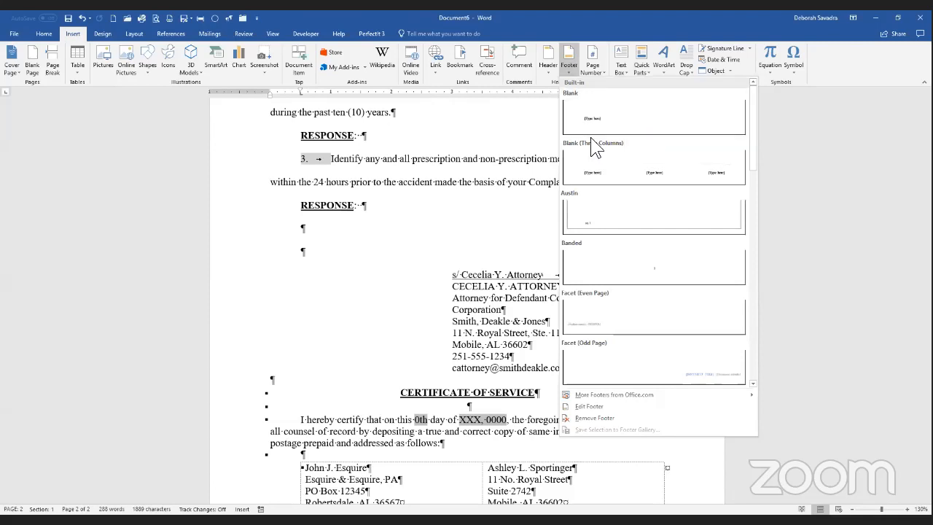
Step: Close the footer gallery without choosing a design and switch to the workshop enrollment slide
{"action": "left_click", "coordinate": [510, 163]}
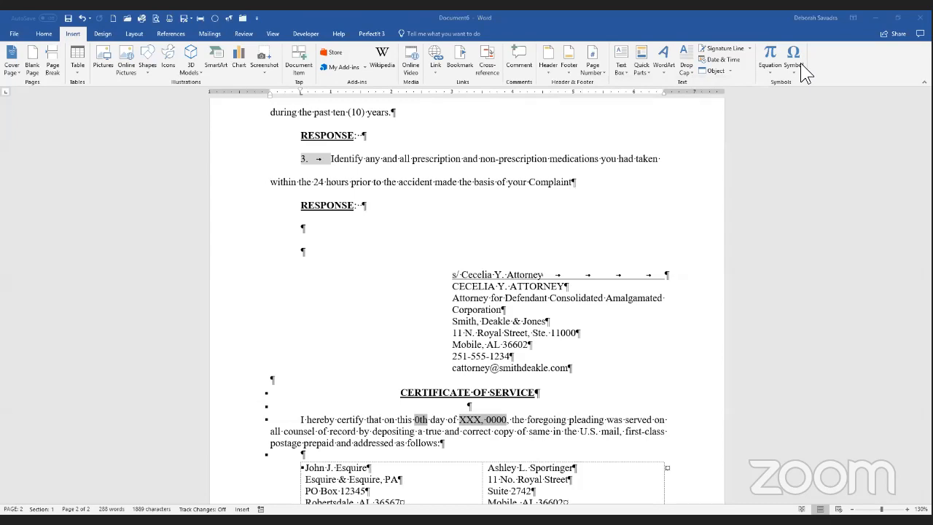
{"action": "key", "text": "alt+Tab"}
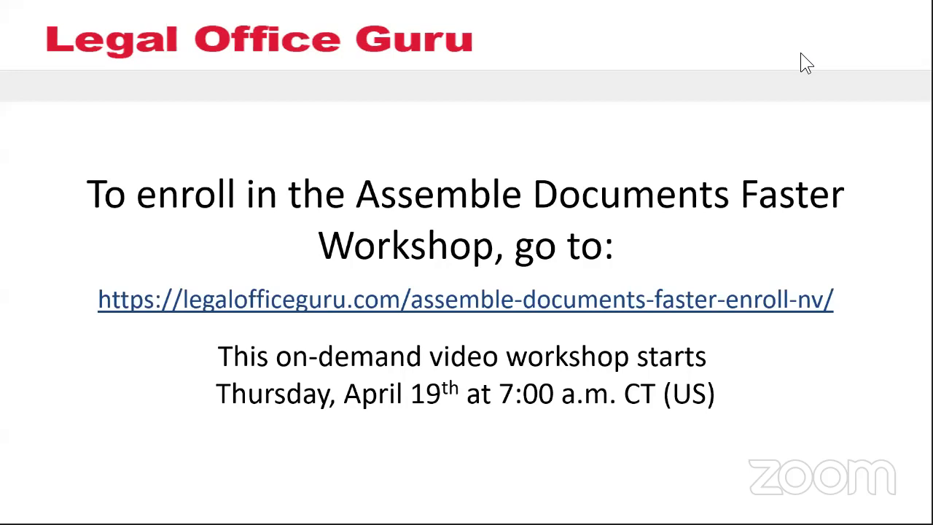